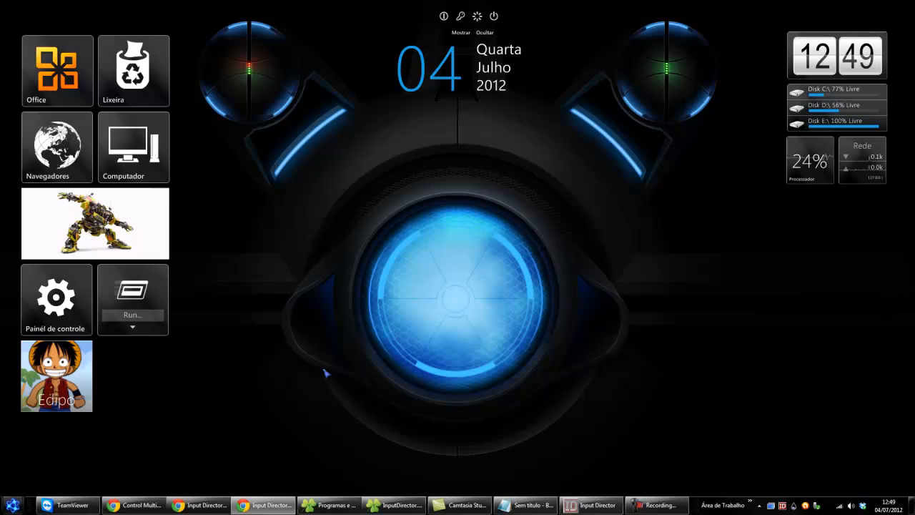
# Switch to the Input Director website in Chrome and open its About page.
pyautogui.click(201, 504)
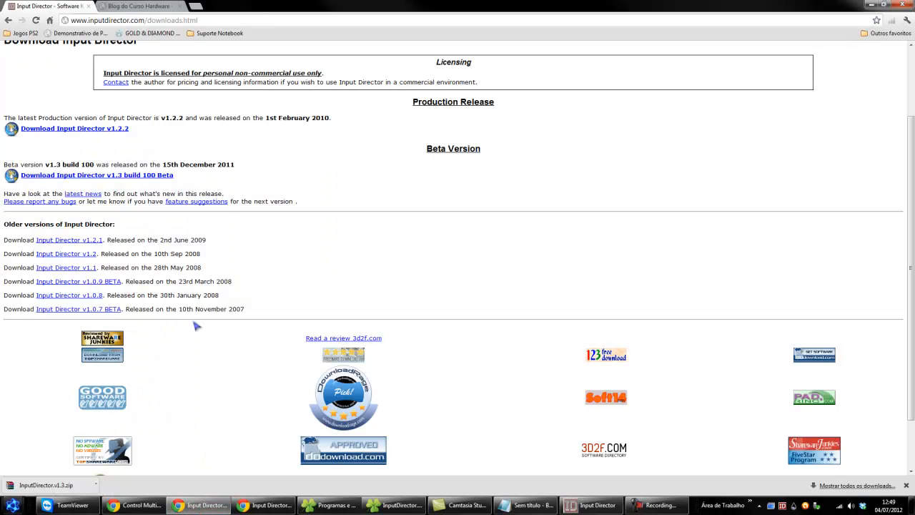
pyautogui.scroll(2, 58, 81)
pyautogui.moveTo(63, 135); pyautogui.dragTo(145, 133)
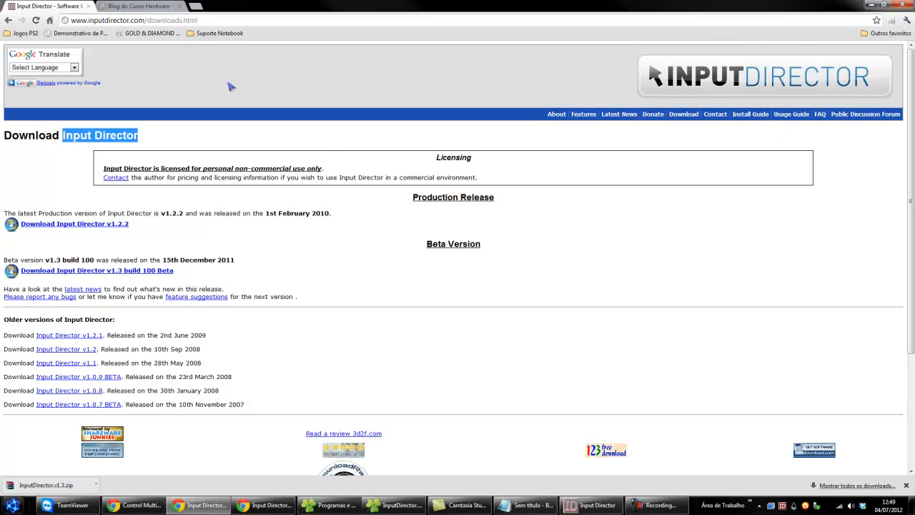
pyautogui.click(557, 114)
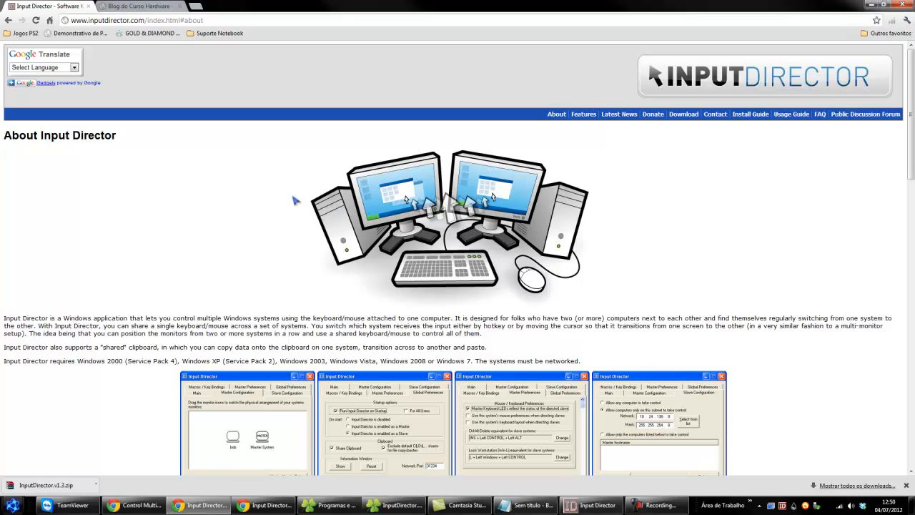
pyautogui.moveTo(39, 135); pyautogui.dragTo(116, 140)
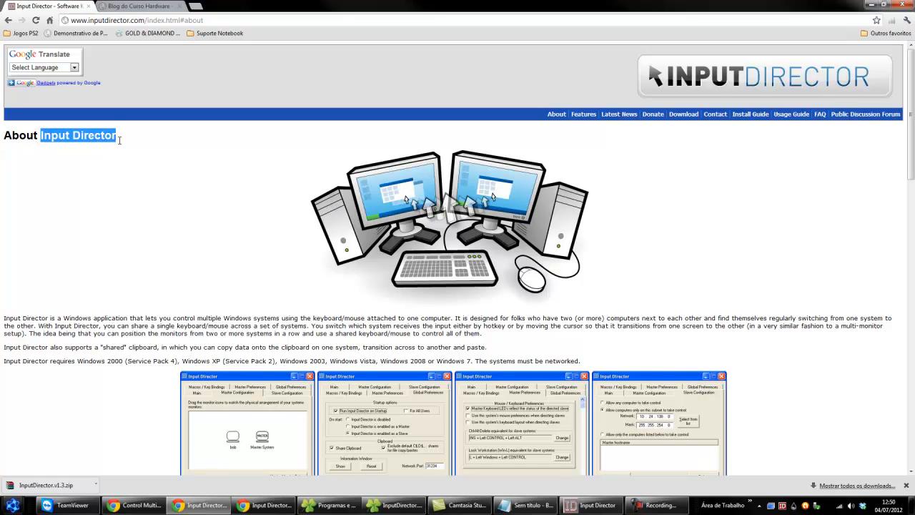
pyautogui.click(145, 171)
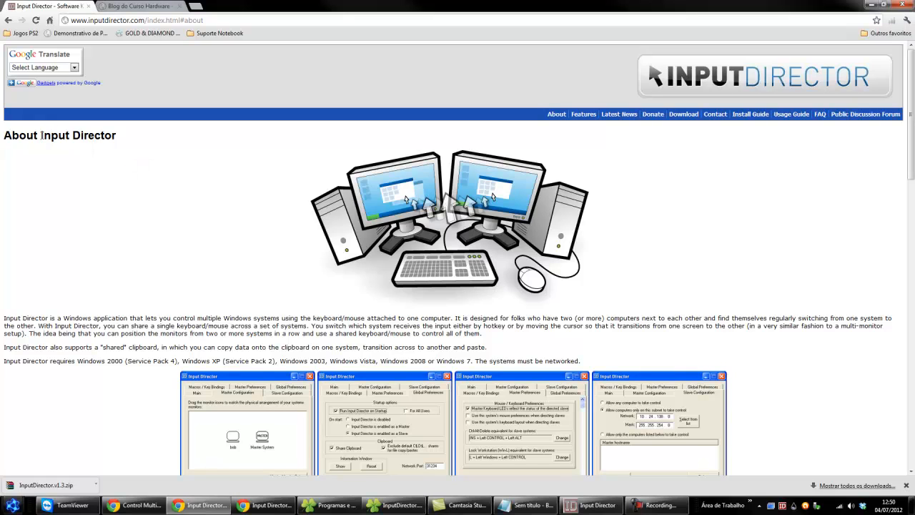
pyautogui.moveTo(42, 136); pyautogui.dragTo(134, 137)
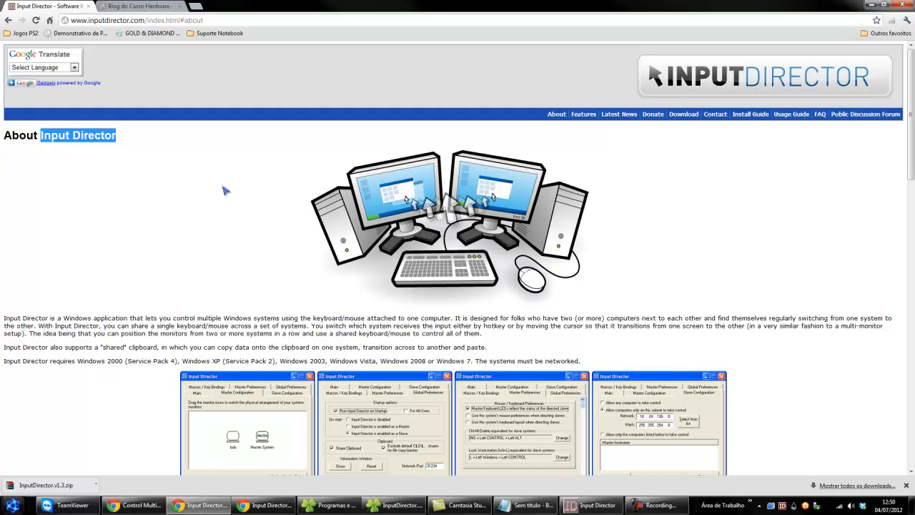
pyautogui.click(217, 158)
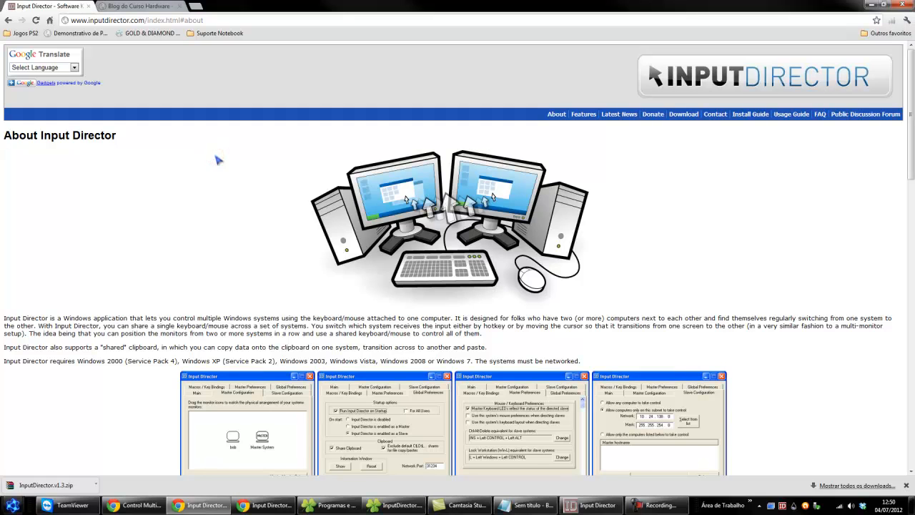
# Read the About page's description of Input Director, its system requirements, configuration screenshots and feature list.
pyautogui.scroll(-5, 222, 159)
pyautogui.scroll(5, 229, 158)
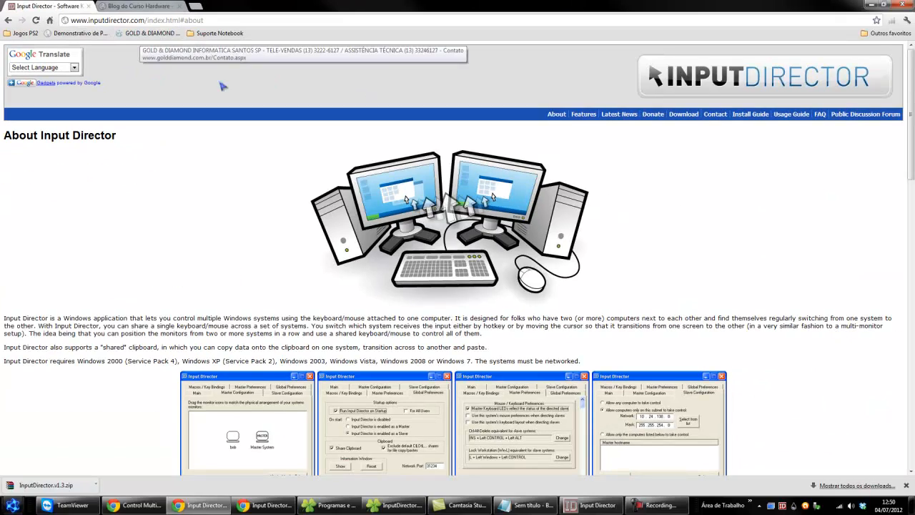
pyautogui.scroll(-6, 339, 77)
pyautogui.scroll(6, 339, 86)
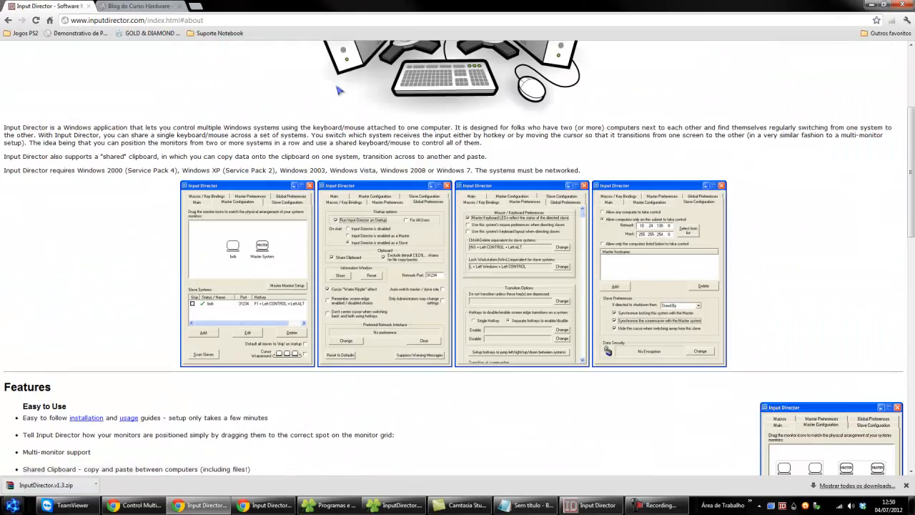
pyautogui.scroll(-3, 343, 114)
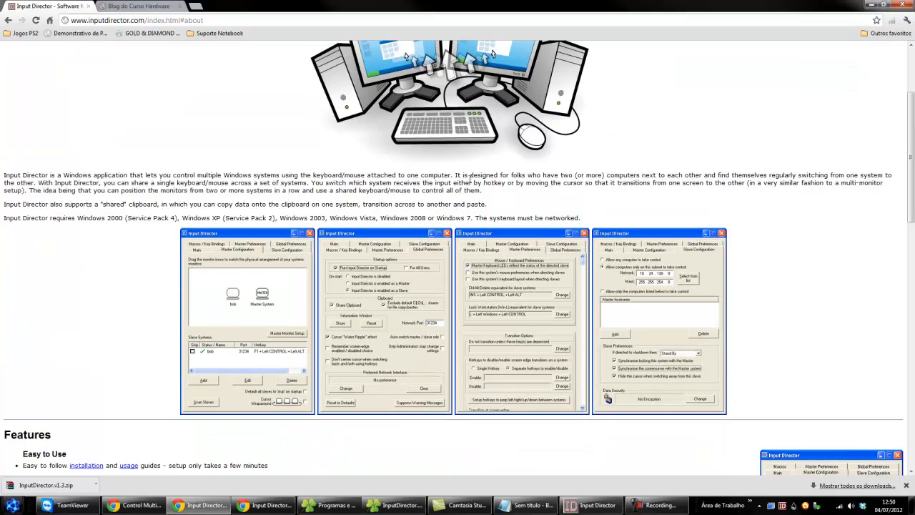
pyautogui.scroll(-1, 400, 179)
pyautogui.scroll(-1, 472, 226)
pyautogui.scroll(-2, 597, 298)
pyautogui.scroll(1, 543, 286)
pyautogui.scroll(5, 543, 286)
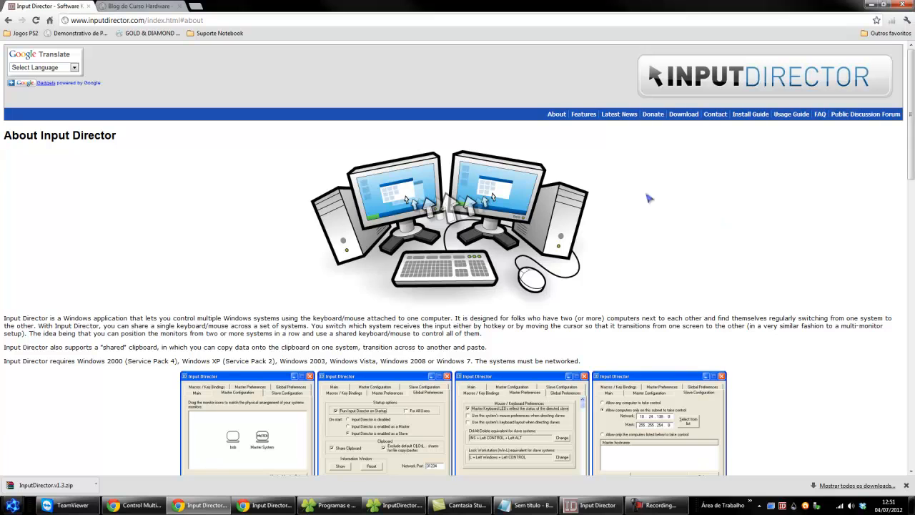
# Open the site's Download page and examine the Input Director v1.3 build 100 Beta download.
pyautogui.click(685, 114)
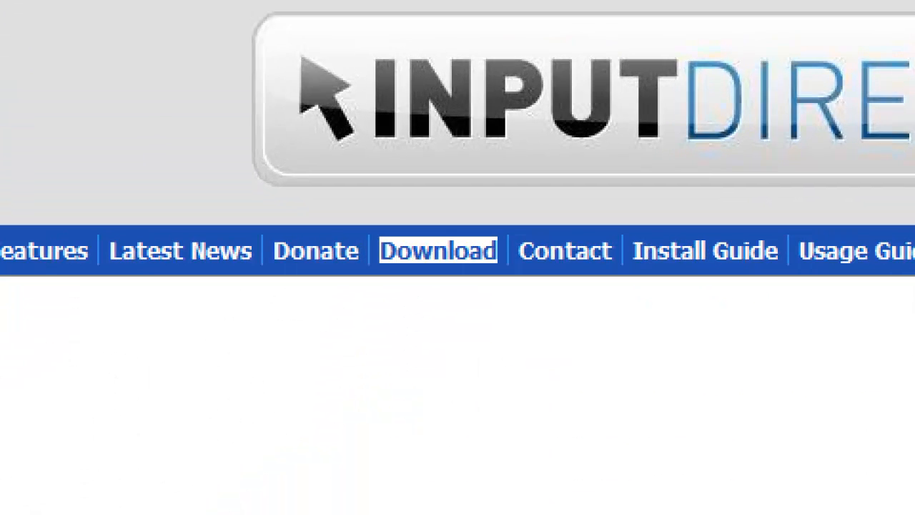
pyautogui.click(458, 258)
pyautogui.moveTo(451, 211)
pyautogui.mouseDown()
pyautogui.moveTo(397, 224)
pyautogui.moveTo(493, 290)
pyautogui.moveTo(453, 211)
pyautogui.mouseUp()
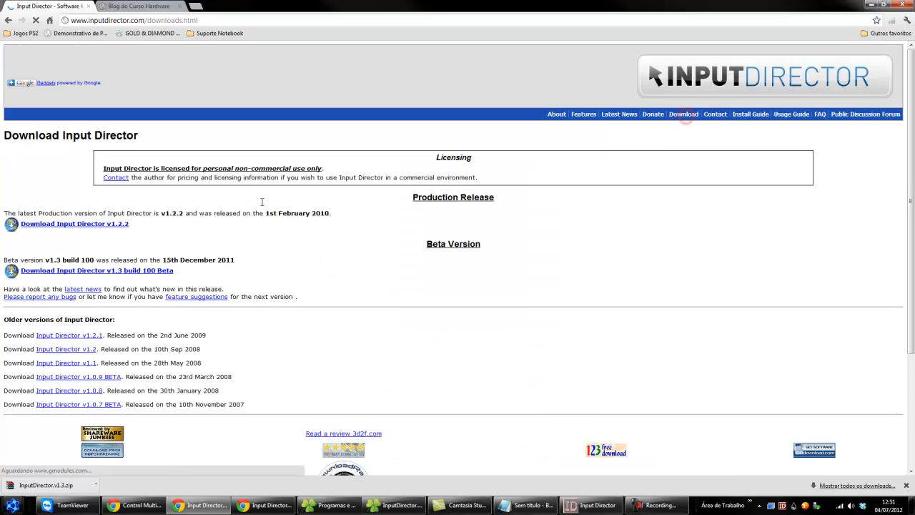
pyautogui.scroll(-1, 182, 200)
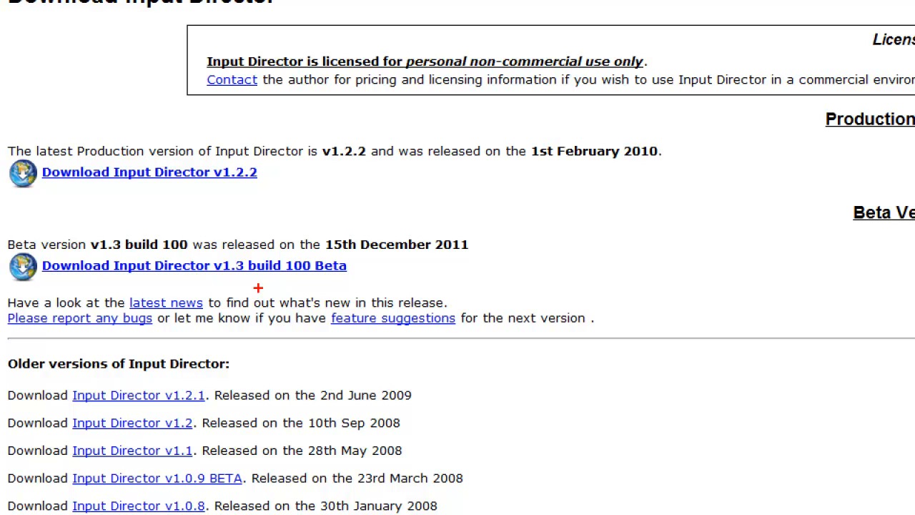
pyautogui.click(256, 269)
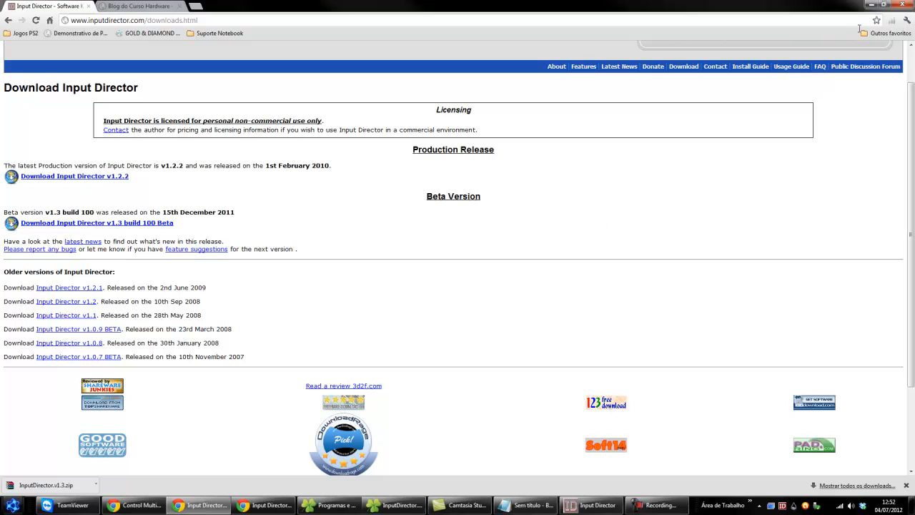
# Minimize the browser and examine the master configuration in the Input Director window.
pyautogui.click(162, 5)
pyautogui.click(50, 6)
pyautogui.click(872, 5)
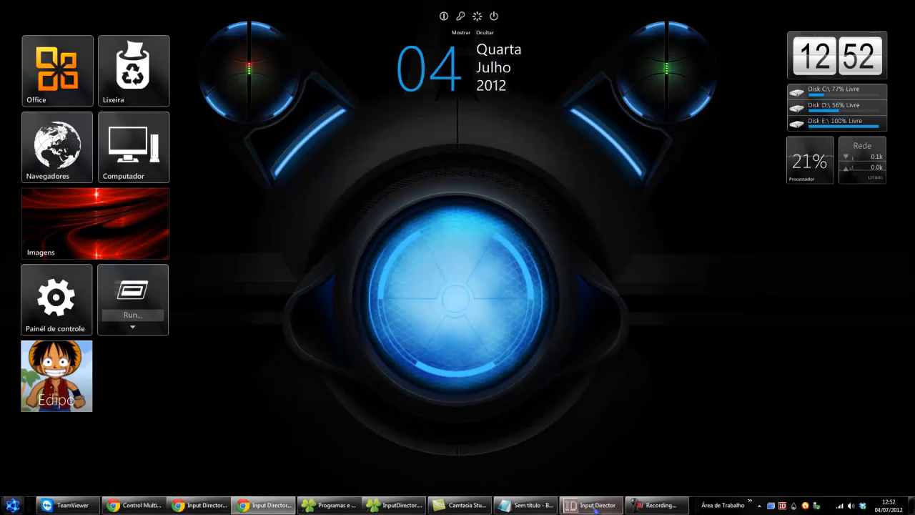
pyautogui.click(595, 507)
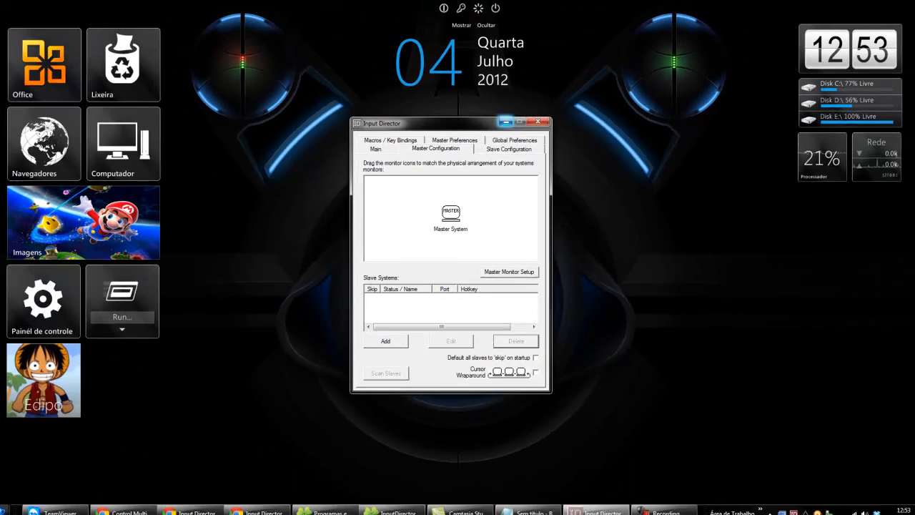
pyautogui.click(560, 7)
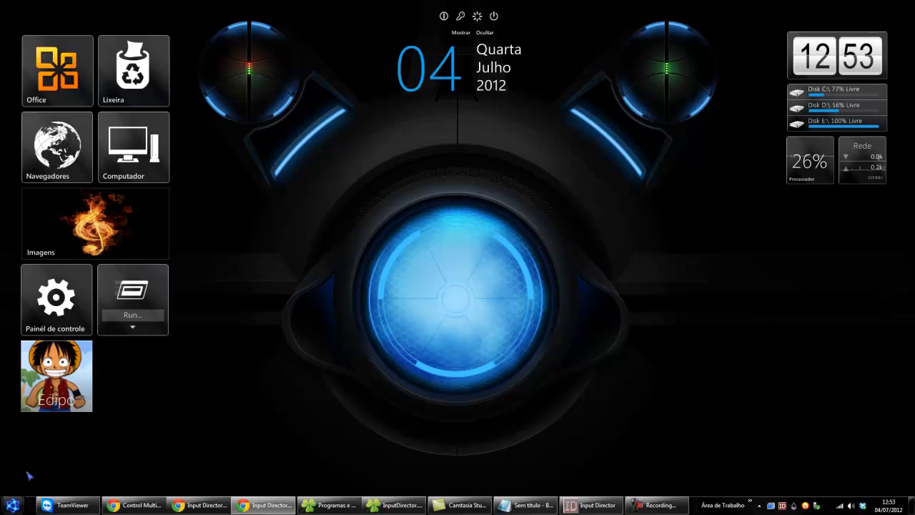
pyautogui.click(13, 504)
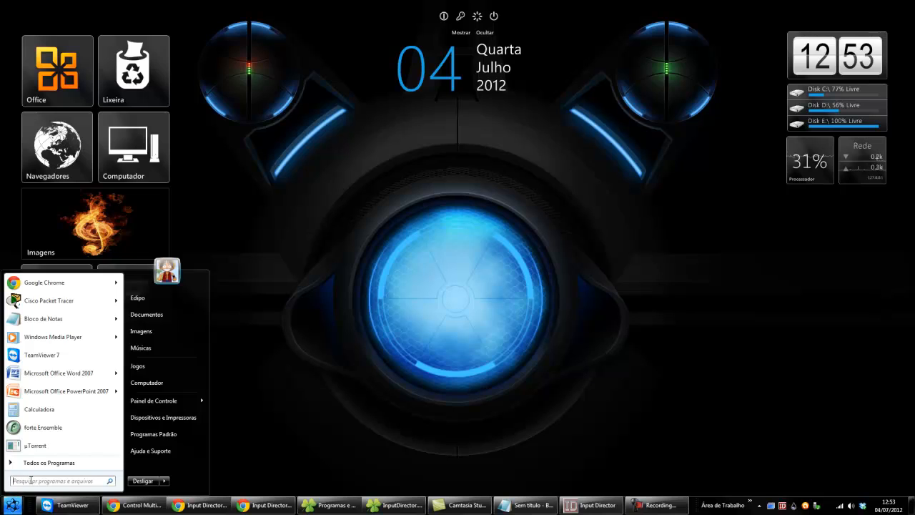
pyautogui.write('cmd')
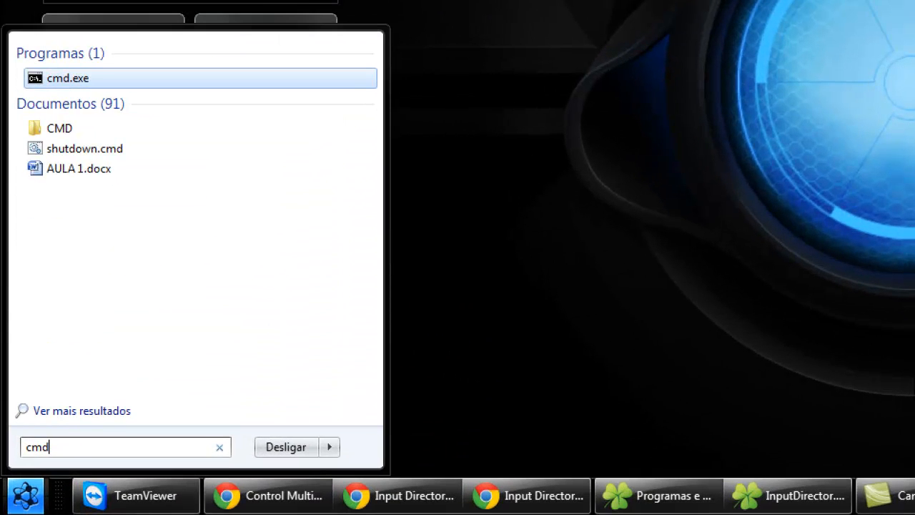
pyautogui.click(60, 444)
pyautogui.moveTo(15, 434)
pyautogui.mouseDown()
pyautogui.moveTo(24, 462)
pyautogui.moveTo(71, 439)
pyautogui.moveTo(37, 424)
pyautogui.moveTo(11, 438)
pyautogui.mouseUp()
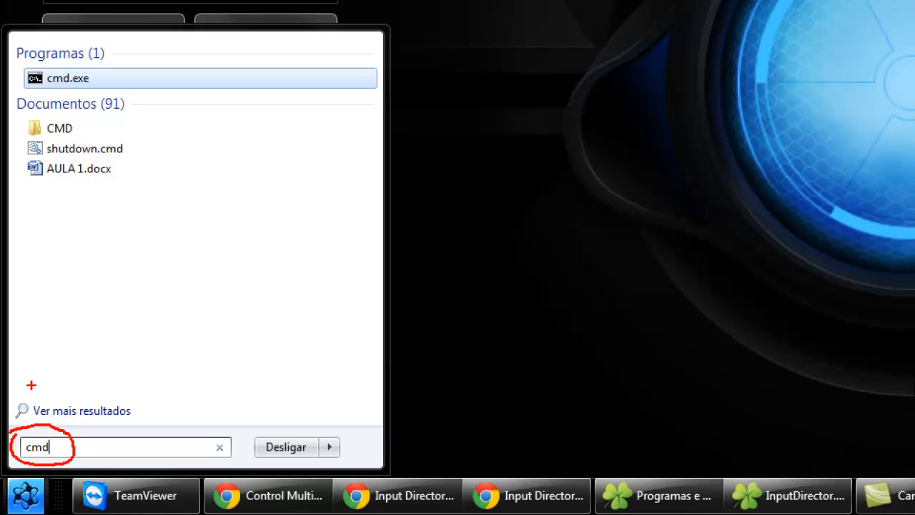
pyautogui.moveTo(46, 63)
pyautogui.mouseDown()
pyautogui.moveTo(19, 81)
pyautogui.moveTo(72, 89)
pyautogui.moveTo(107, 71)
pyautogui.moveTo(47, 60)
pyautogui.mouseUp()
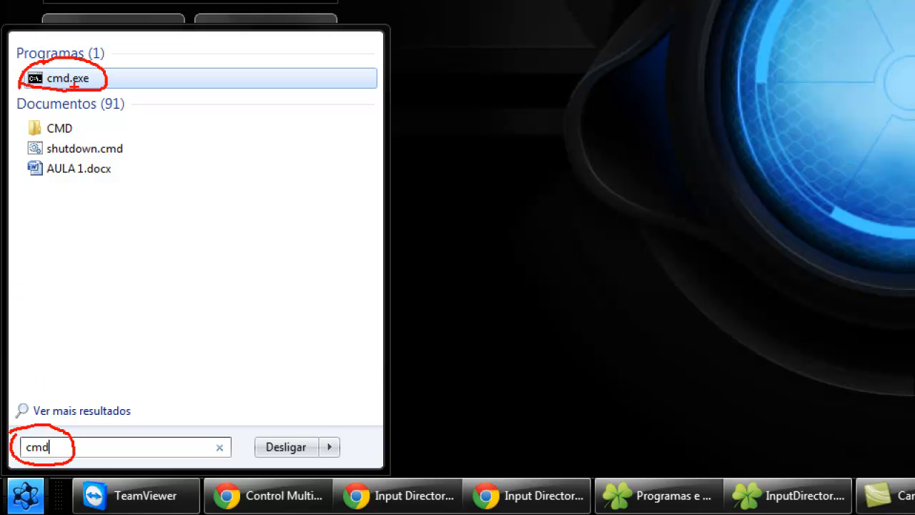
pyautogui.press('Escape')
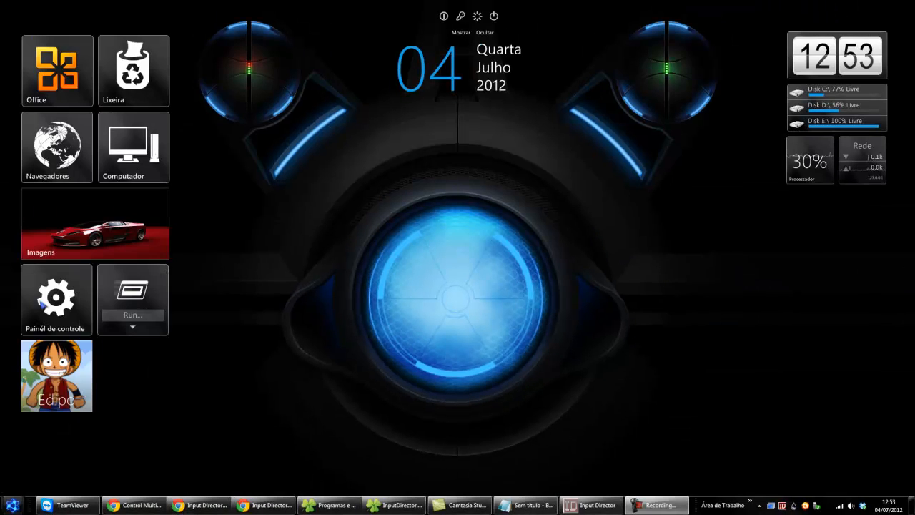
# Find cmd through the Windows program search, open the Command Prompt and move its window to the middle of the desktop.
pyautogui.click(23, 496)
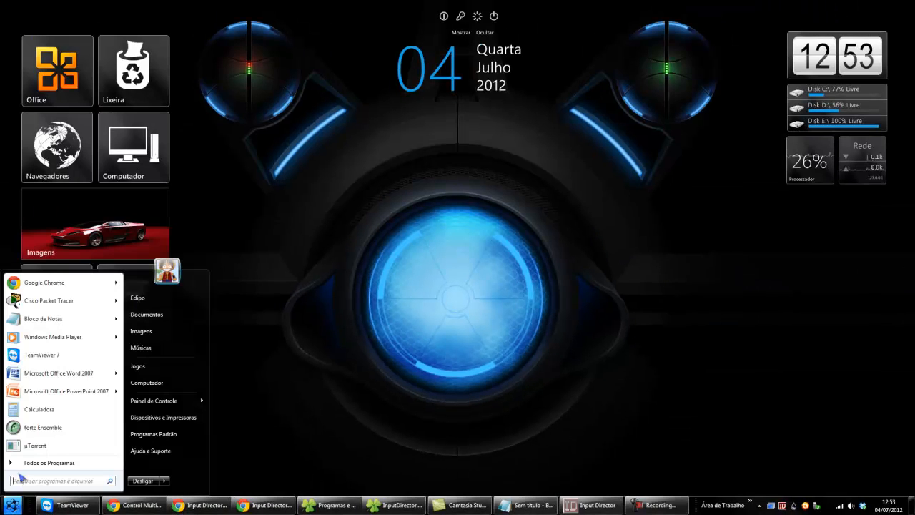
pyautogui.write('cmd')
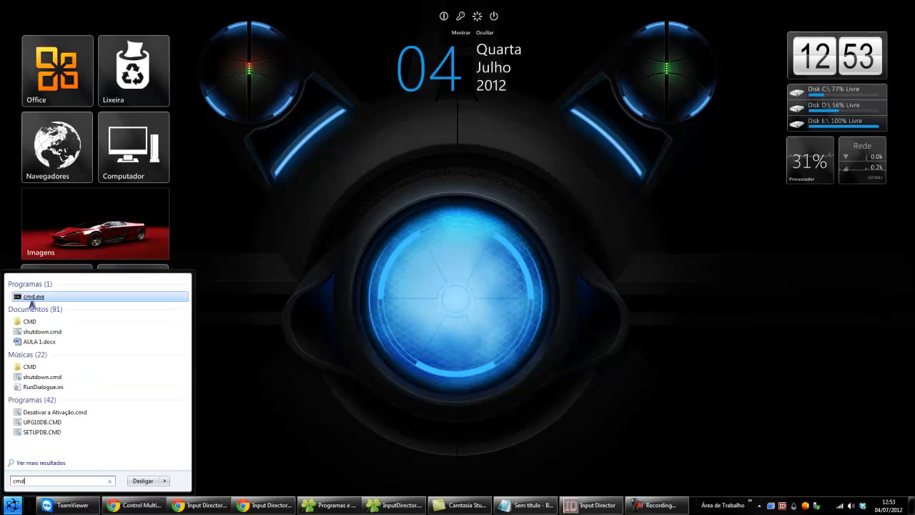
pyautogui.click(31, 304)
pyautogui.moveTo(231, 19); pyautogui.dragTo(503, 140)
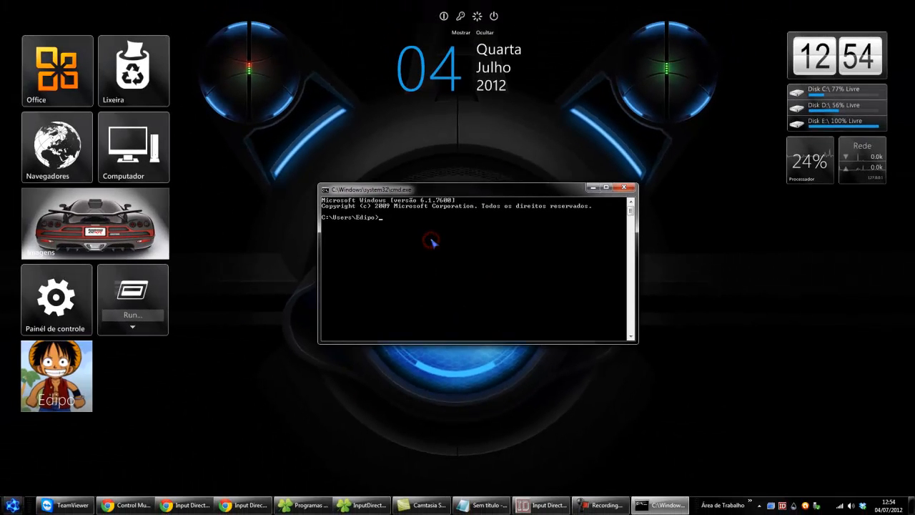
# Switch to the untitled Notepad note, highlight the ipconfig command in it, and minimize the note.
pyautogui.click(483, 504)
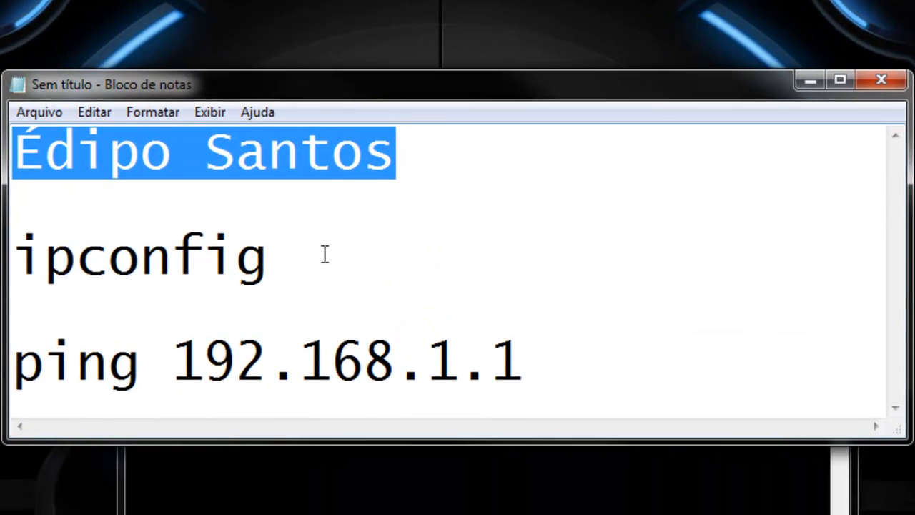
pyautogui.moveTo(331, 290); pyautogui.dragTo(43, 291)
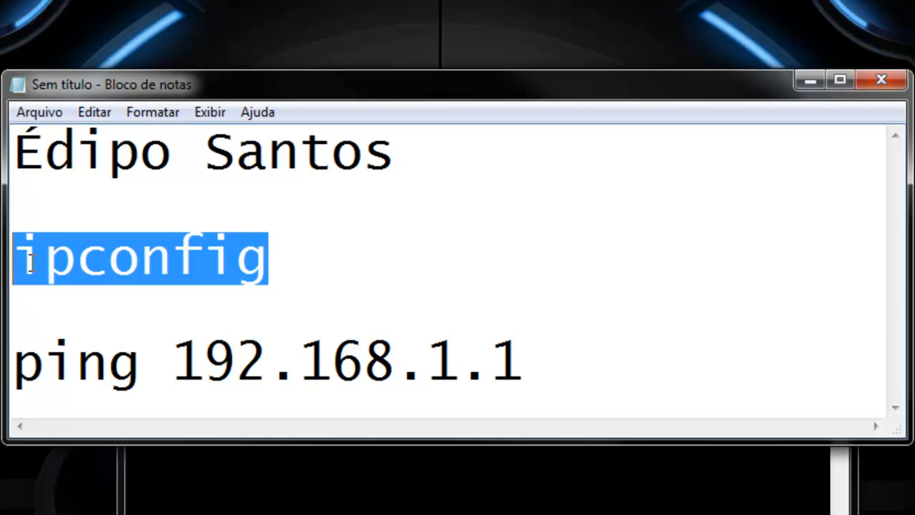
pyautogui.click(306, 259)
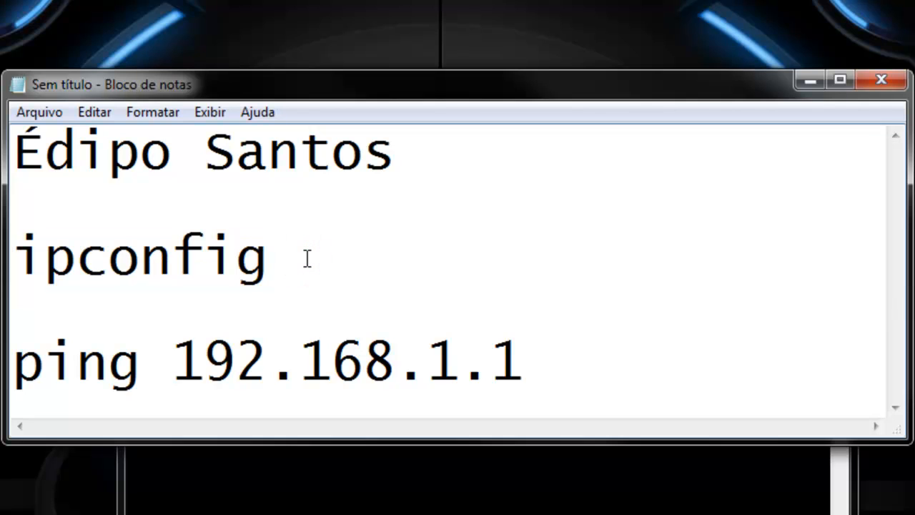
pyautogui.doubleClick(290, 260)
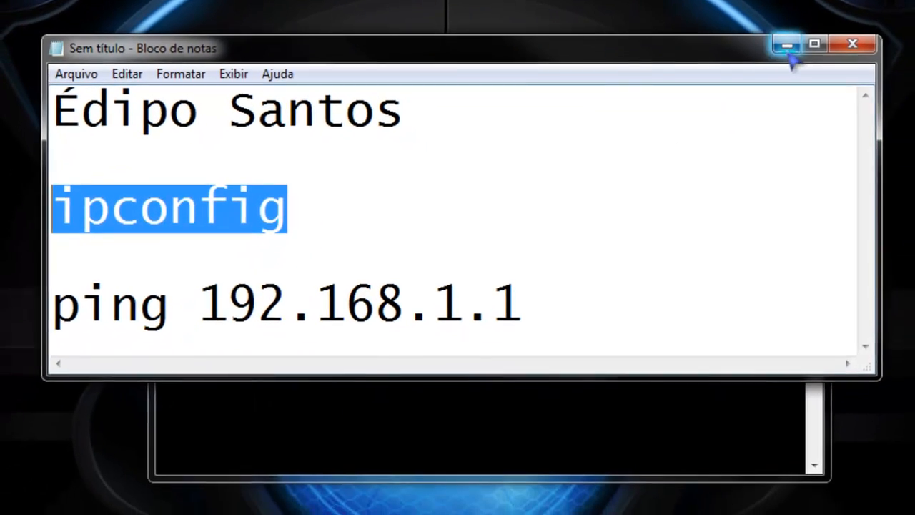
pyautogui.click(810, 80)
# Move the Command Prompt window higher on the desktop and run ipconfig in it.
pyautogui.click(502, 139)
pyautogui.moveTo(502, 139); pyautogui.dragTo(504, 75)
pyautogui.click(352, 154)
pyautogui.write('ipconfig')
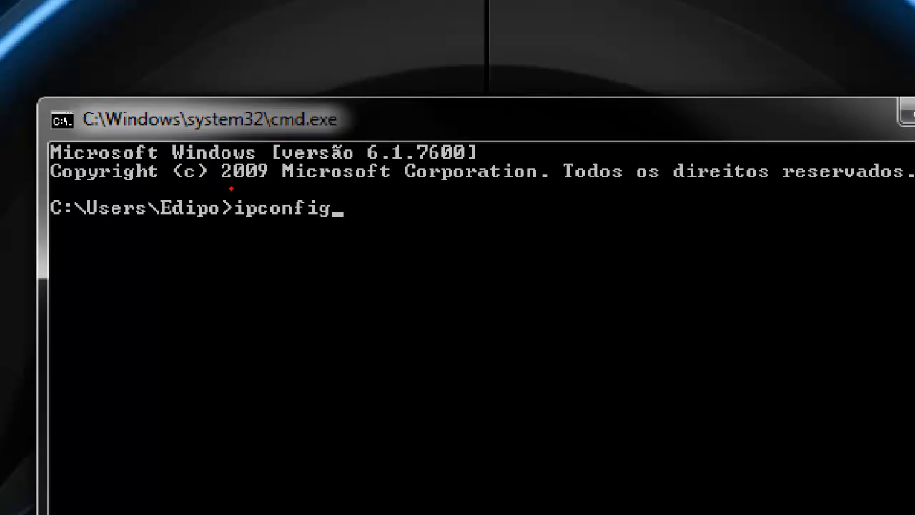
pyautogui.press('Return')
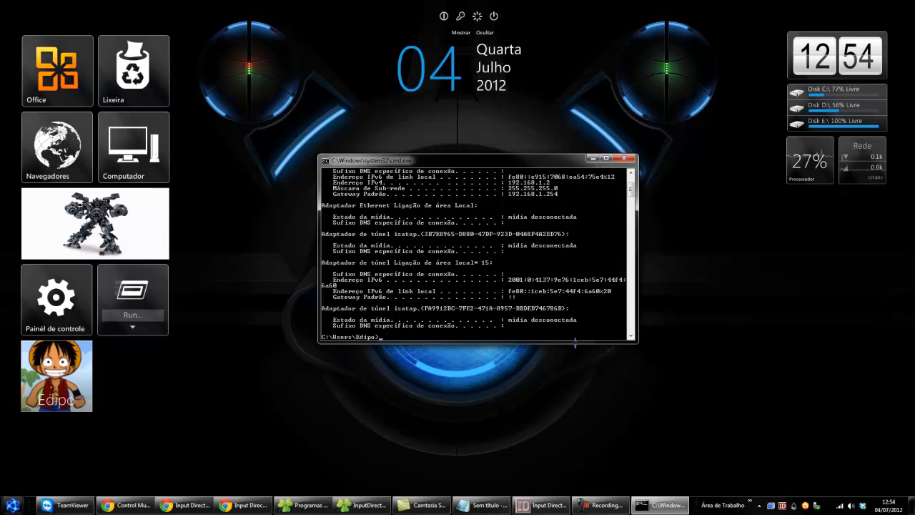
# Make the Command Prompt window taller and examine the wireless adapter's IPv4 address in the ipconfig output.
pyautogui.moveTo(575, 343); pyautogui.dragTo(578, 383)
pyautogui.moveTo(630, 202); pyautogui.dragTo(633, 196)
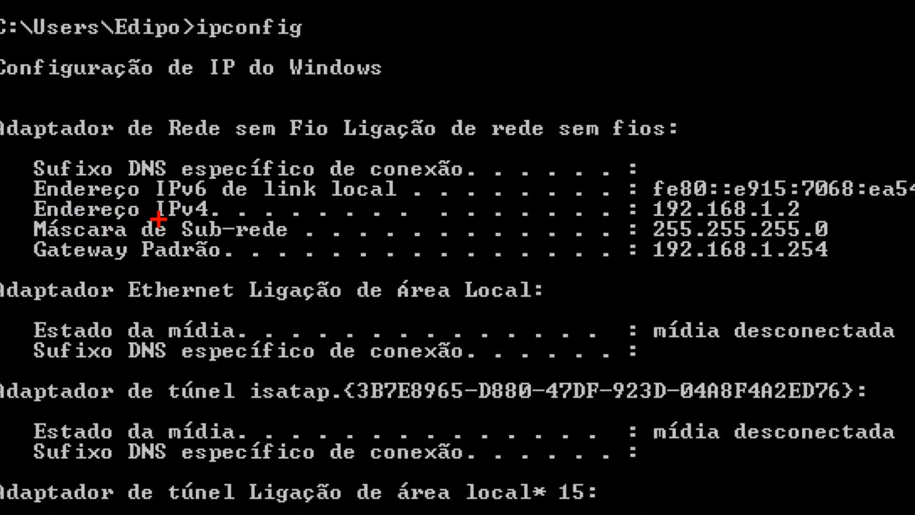
pyautogui.moveTo(163, 239); pyautogui.dragTo(199, 238)
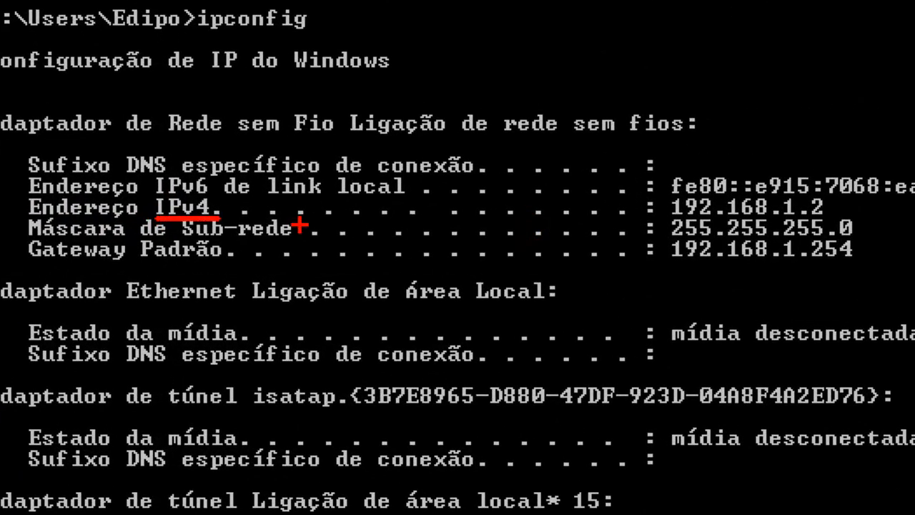
pyautogui.moveTo(672, 220); pyautogui.dragTo(826, 221)
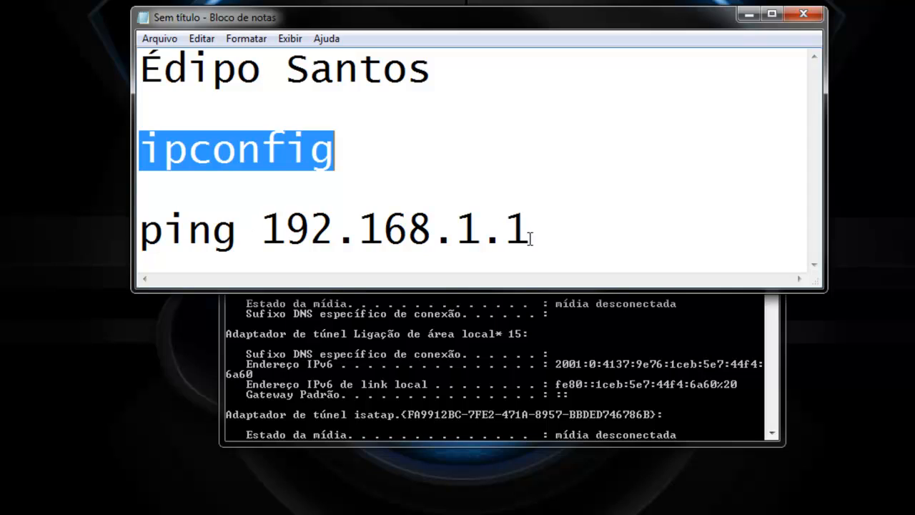
# Add the lines "note 192.168.1.1" and "desk 192.168.1.2" below ipconfig in the Notepad note, and make its window taller.
pyautogui.click(390, 151)
pyautogui.press('Return')
pyautogui.press('Return')
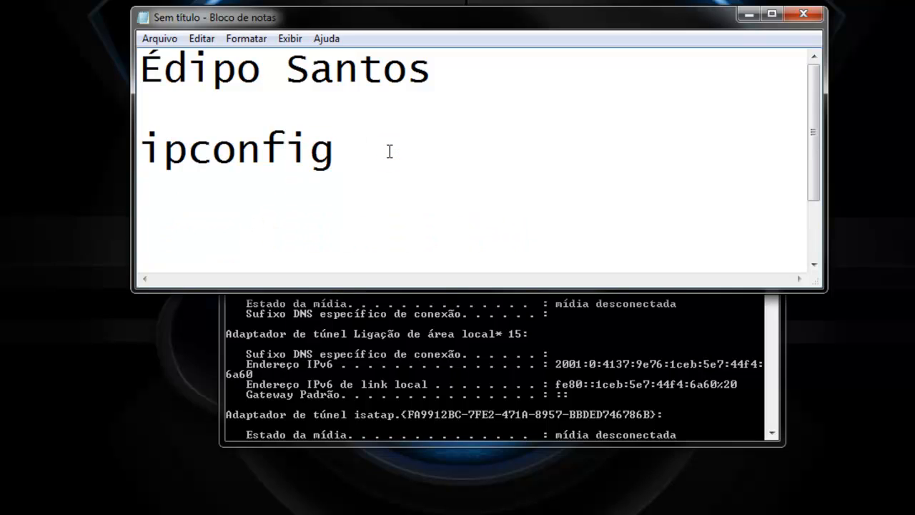
pyautogui.moveTo(450, 290); pyautogui.dragTo(465, 512)
pyautogui.write('note 192.168.1.1')
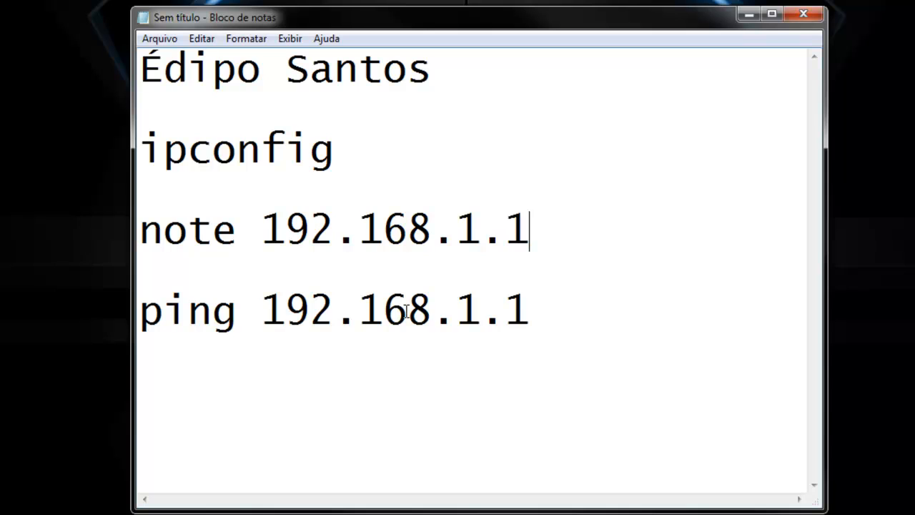
pyautogui.press('Return')
pyautogui.write('des')
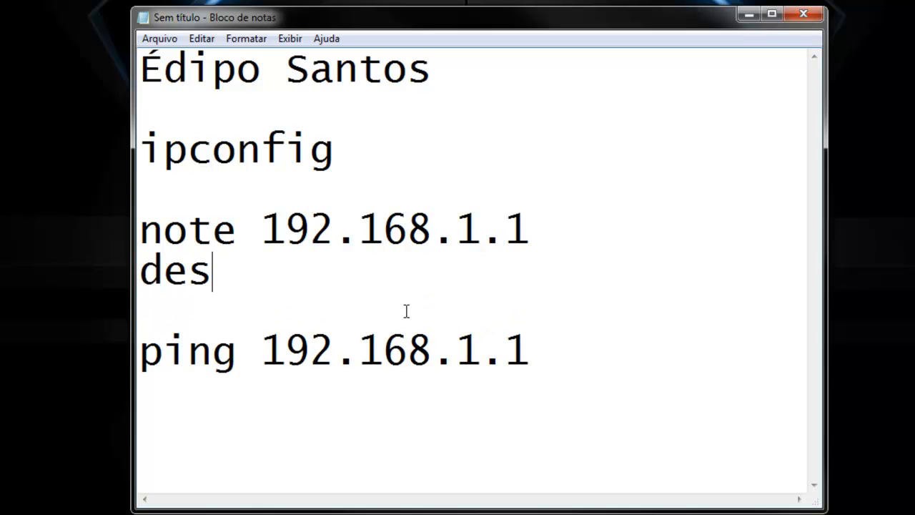
pyautogui.write('k 192.168.1.2')
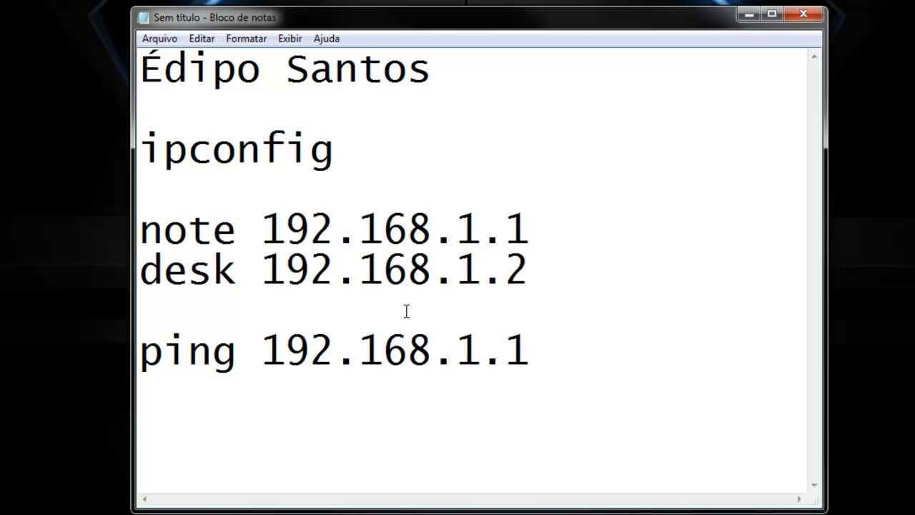
# Highlight the note address line and the desk address line in the Notepad note, and minimize the note.
pyautogui.moveTo(137, 231); pyautogui.dragTo(568, 227)
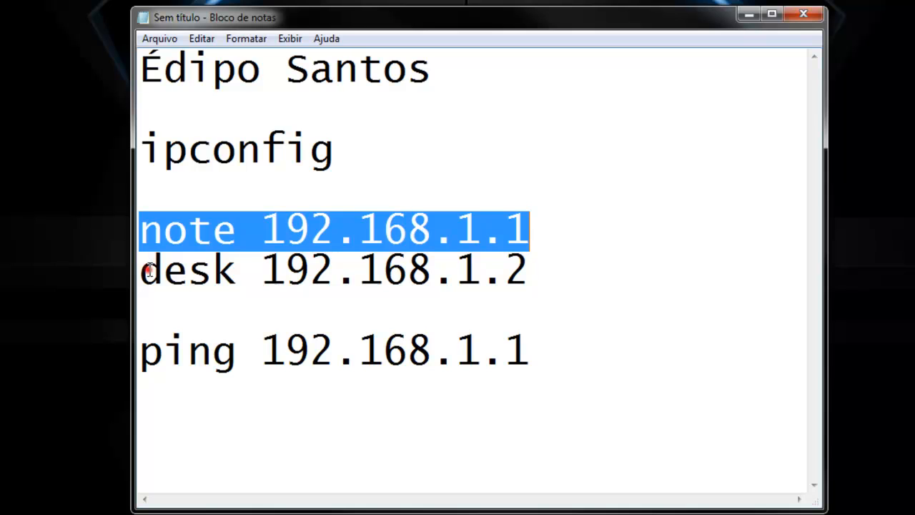
pyautogui.moveTo(150, 270); pyautogui.dragTo(527, 274)
pyautogui.click(751, 16)
# Examine the wireless adapter's IPv4 address and the other adapters in the ipconfig output of the Command Prompt.
pyautogui.click(552, 66)
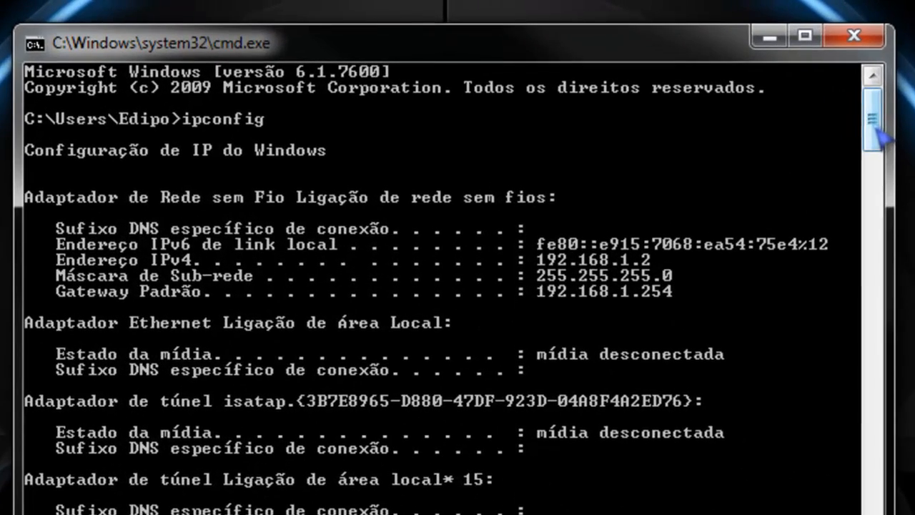
pyautogui.click(742, 66)
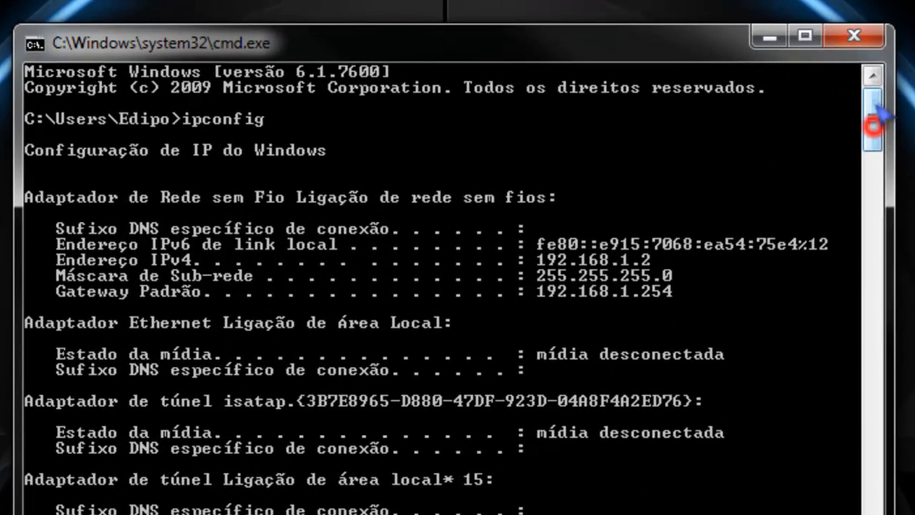
pyautogui.moveTo(879, 114); pyautogui.dragTo(877, 171)
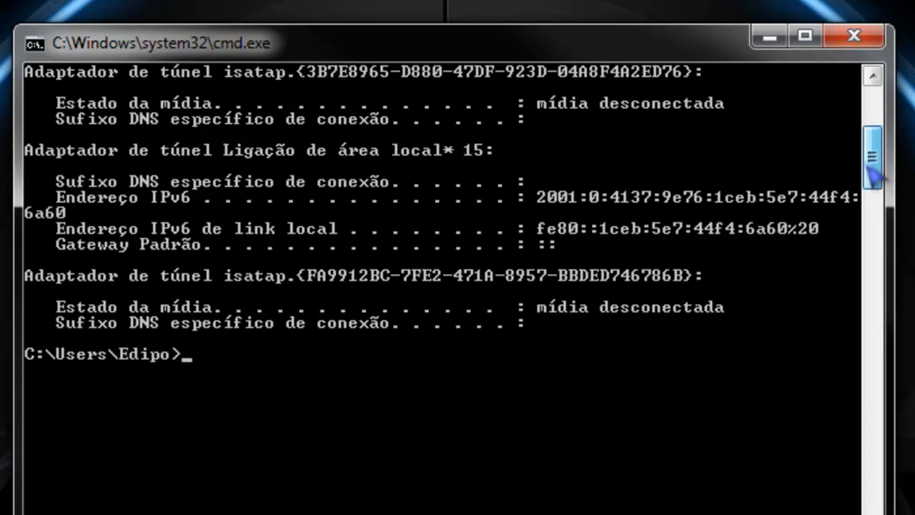
pyautogui.moveTo(876, 172); pyautogui.dragTo(874, 143)
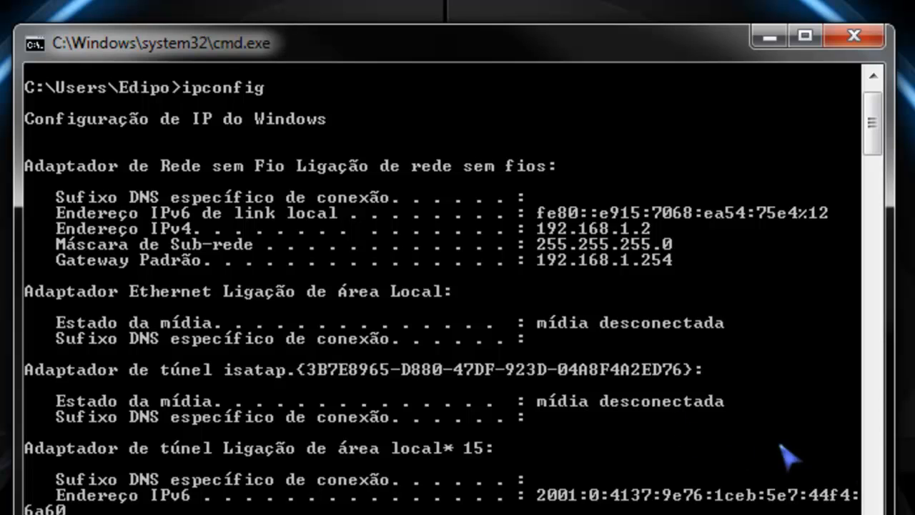
pyautogui.moveTo(875, 137); pyautogui.dragTo(881, 159)
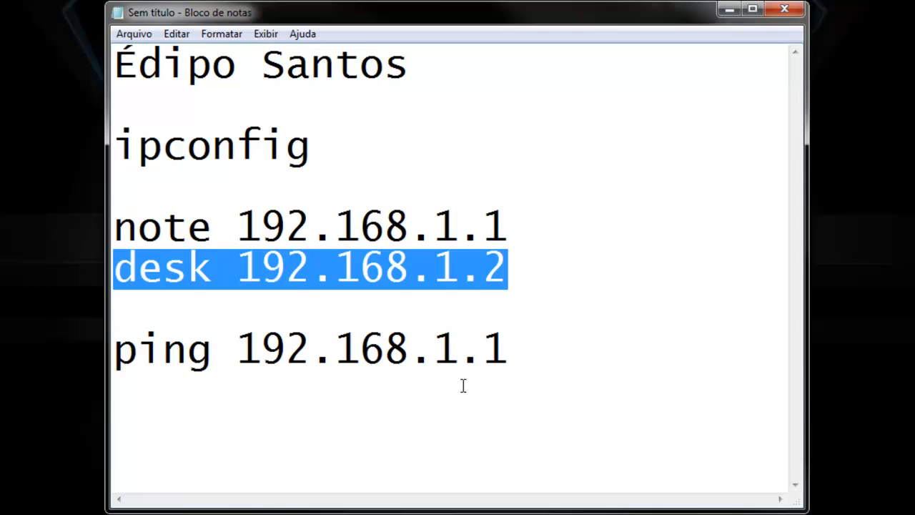
# Switch to the Notepad note, highlight the ping 192.168.1.1 command and its address, and minimize the note.
pyautogui.moveTo(522, 353); pyautogui.dragTo(109, 360)
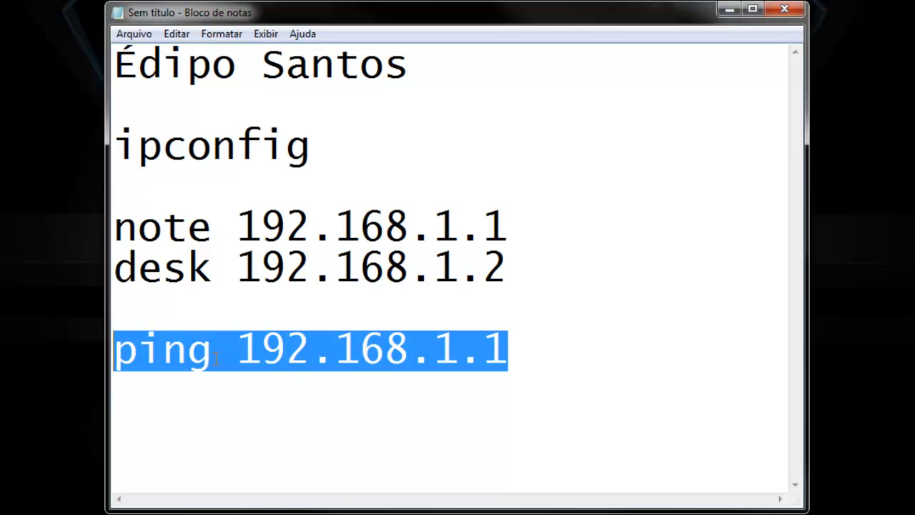
pyautogui.click(250, 349)
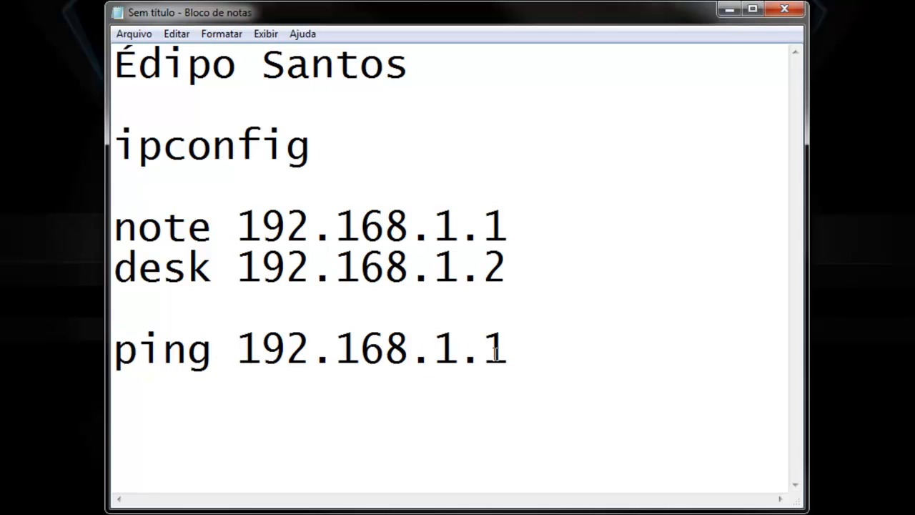
pyautogui.moveTo(117, 349); pyautogui.dragTo(522, 350)
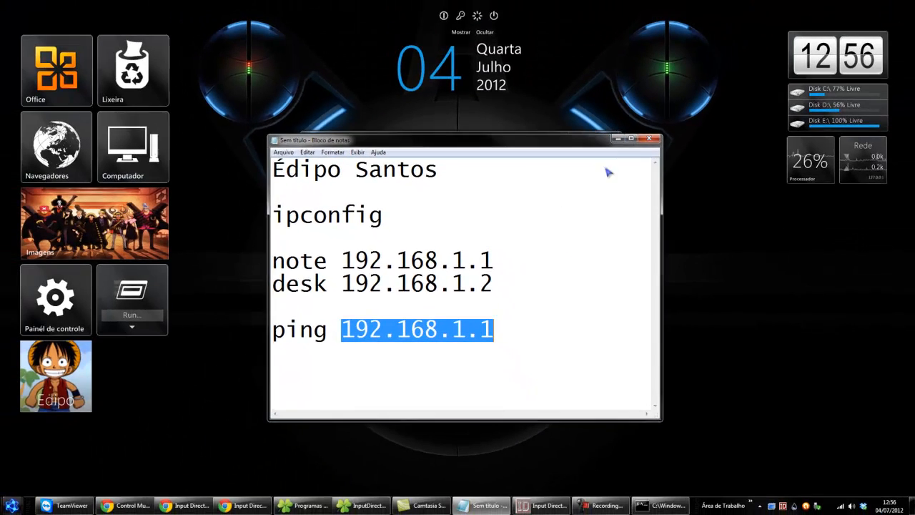
pyautogui.click(619, 137)
# Ping 192.168.1.1 from the Command Prompt, using a taller window for the replies, and close the Command Prompt.
pyautogui.moveTo(503, 138); pyautogui.dragTo(506, 111)
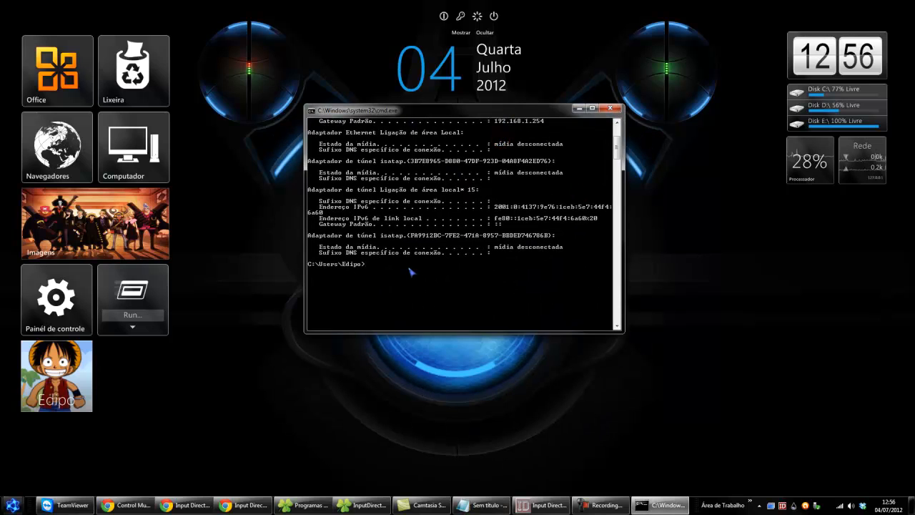
pyautogui.write('ping 192.168.1.1')
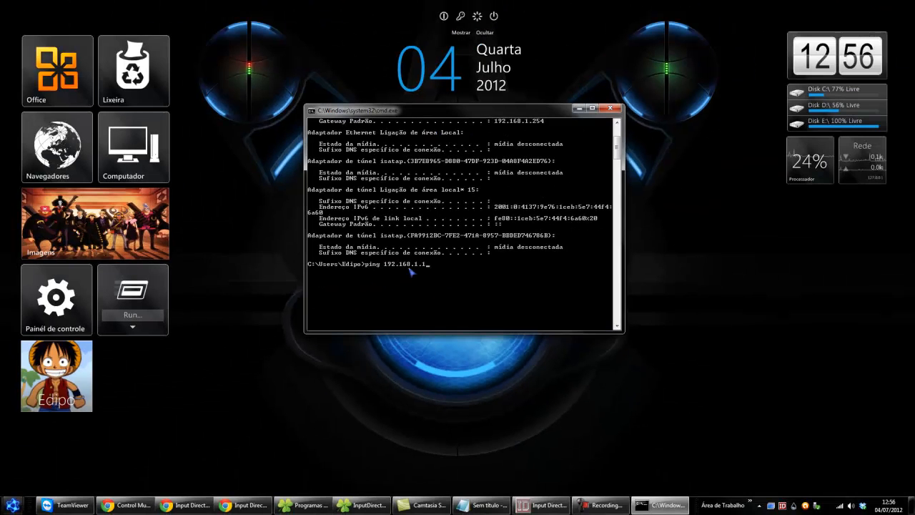
pyautogui.press('Return')
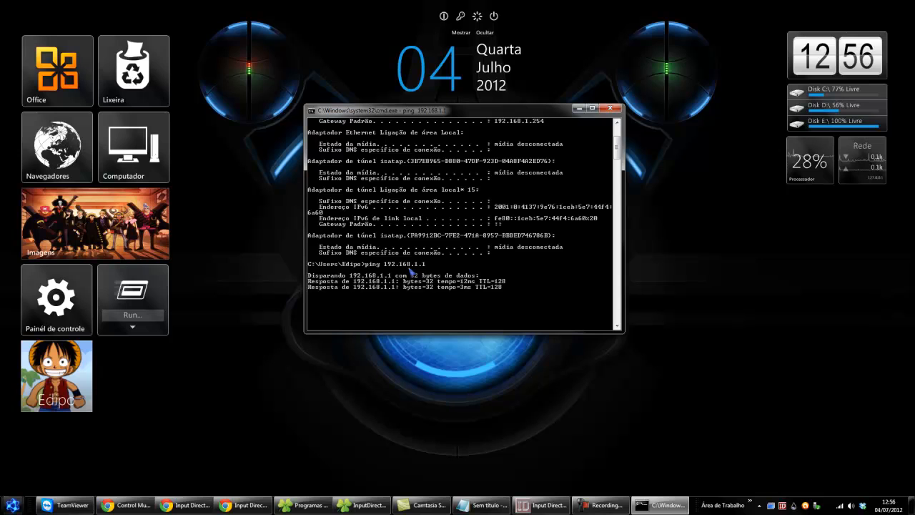
pyautogui.moveTo(424, 331); pyautogui.dragTo(424, 434)
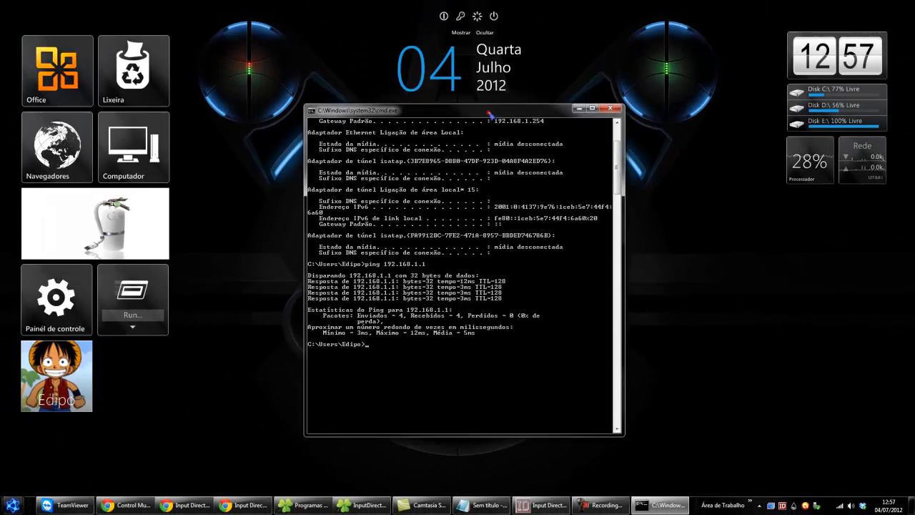
pyautogui.click(612, 89)
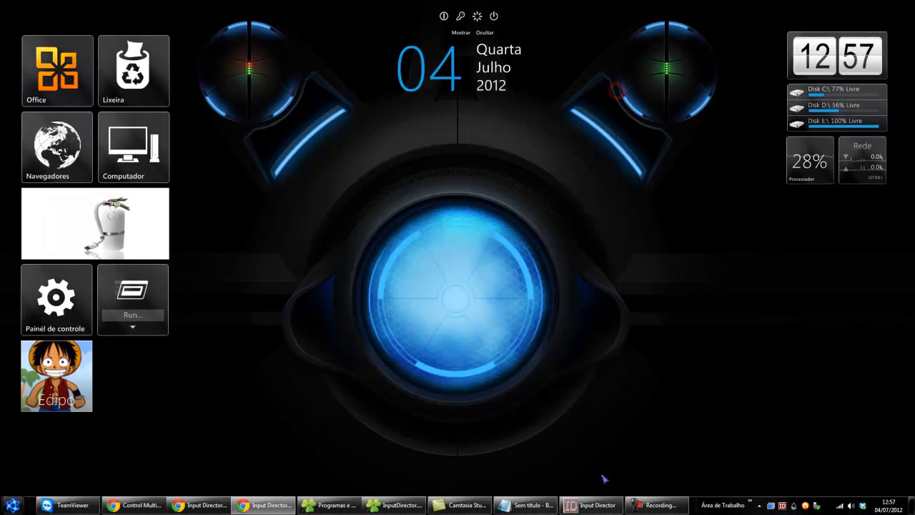
# Switch to Input Director, move its window higher on the desktop and show the Slave Configuration settings.
pyautogui.click(605, 506)
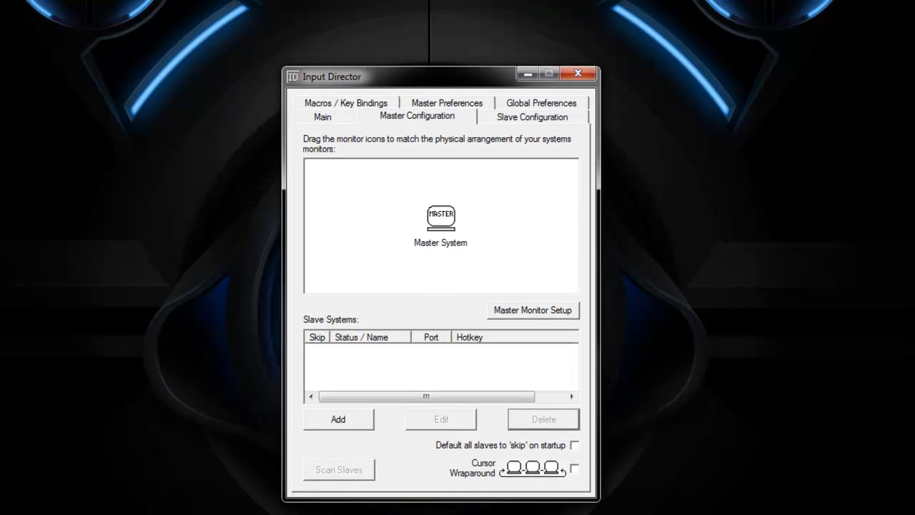
pyautogui.moveTo(441, 76); pyautogui.dragTo(457, 14)
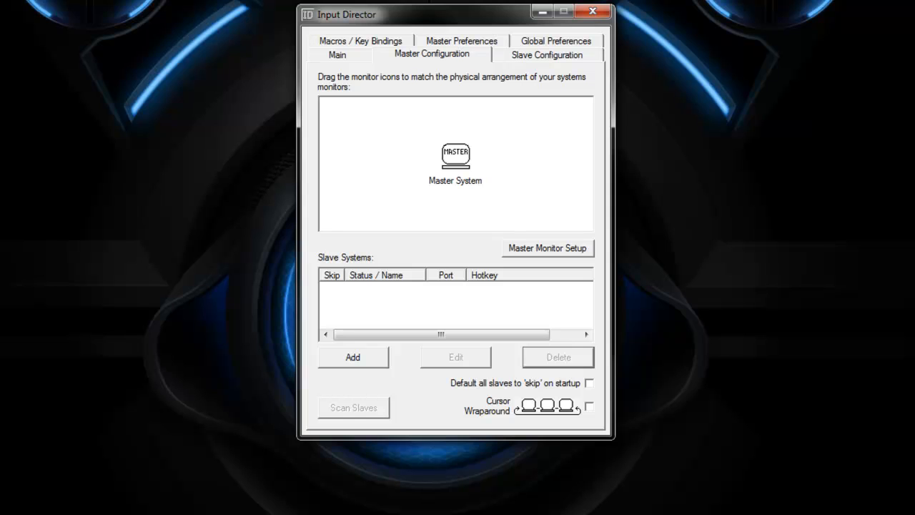
pyautogui.click(547, 55)
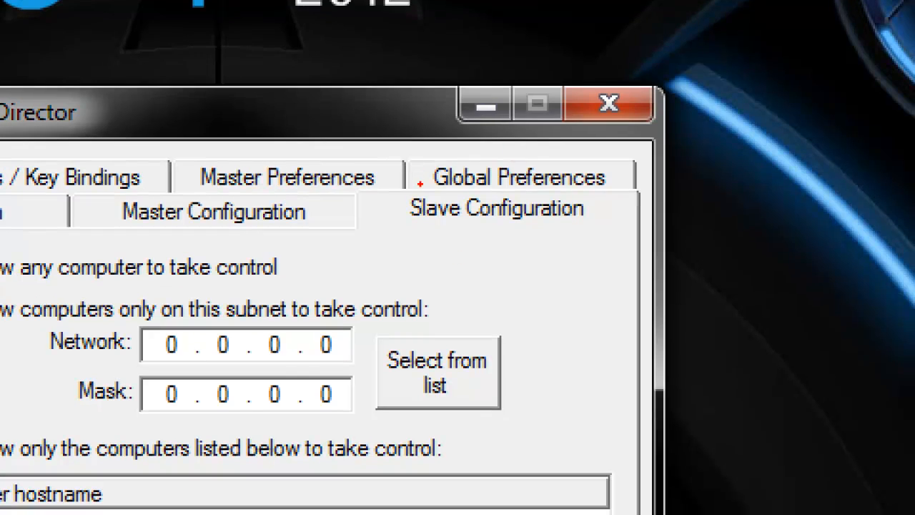
pyautogui.moveTo(439, 193)
pyautogui.mouseDown()
pyautogui.moveTo(401, 208)
pyautogui.moveTo(474, 237)
pyautogui.moveTo(592, 228)
pyautogui.moveTo(602, 193)
pyautogui.moveTo(425, 189)
pyautogui.mouseUp()
pyautogui.press('Escape')
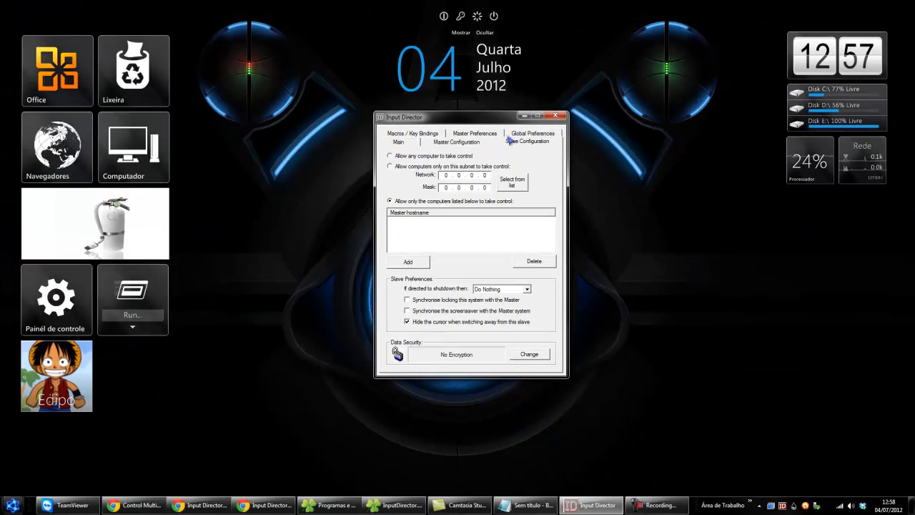
pyautogui.hotkey('ctrl', '1')
pyautogui.scroll(2, 393, 231)
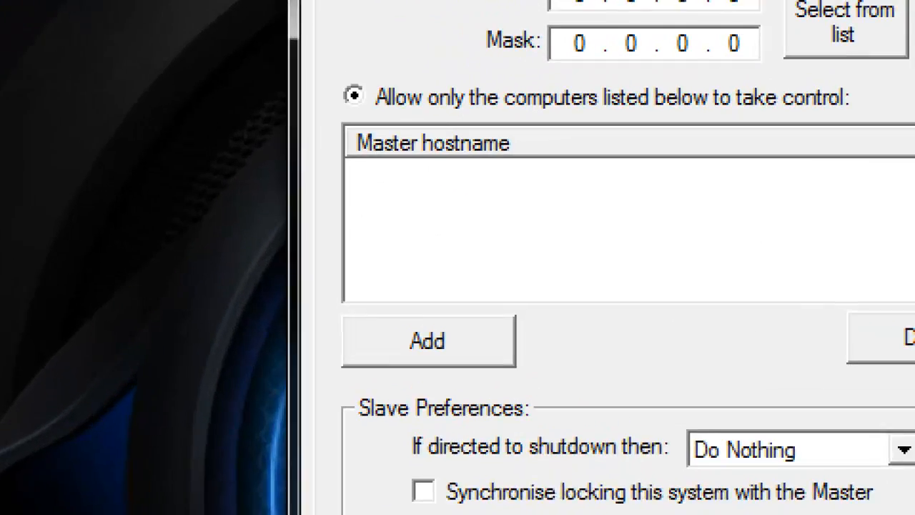
pyautogui.click(423, 245)
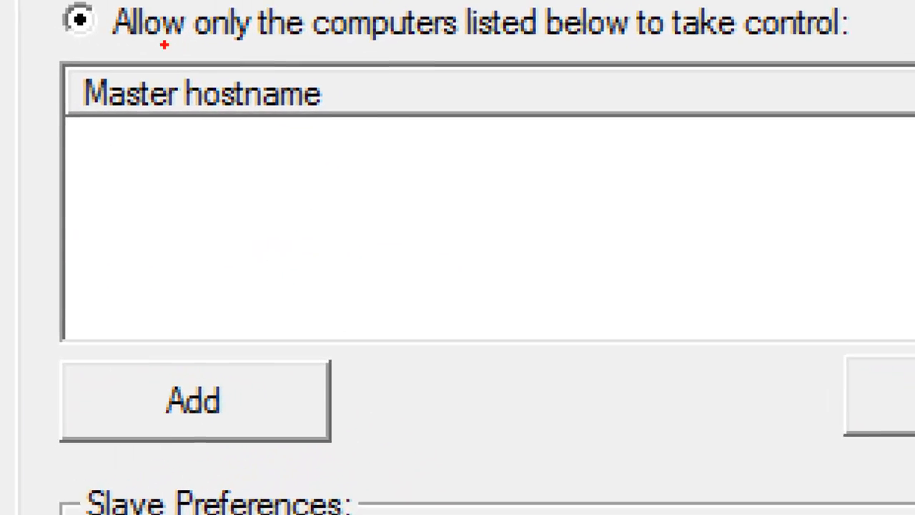
pyautogui.moveTo(374, 94)
pyautogui.mouseDown()
pyautogui.moveTo(300, 130)
pyautogui.moveTo(401, 177)
pyautogui.mouseUp()
pyautogui.moveTo(195, 169)
pyautogui.mouseDown()
pyautogui.moveTo(375, 64)
pyautogui.moveTo(211, 41)
pyautogui.mouseUp()
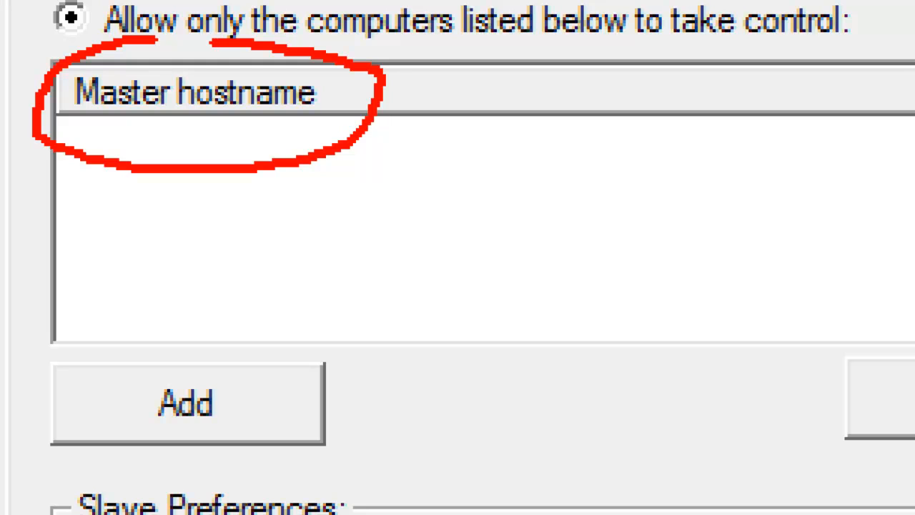
pyautogui.moveTo(146, 337)
pyautogui.mouseDown()
pyautogui.moveTo(114, 422)
pyautogui.moveTo(261, 390)
pyautogui.moveTo(148, 330)
pyautogui.mouseUp()
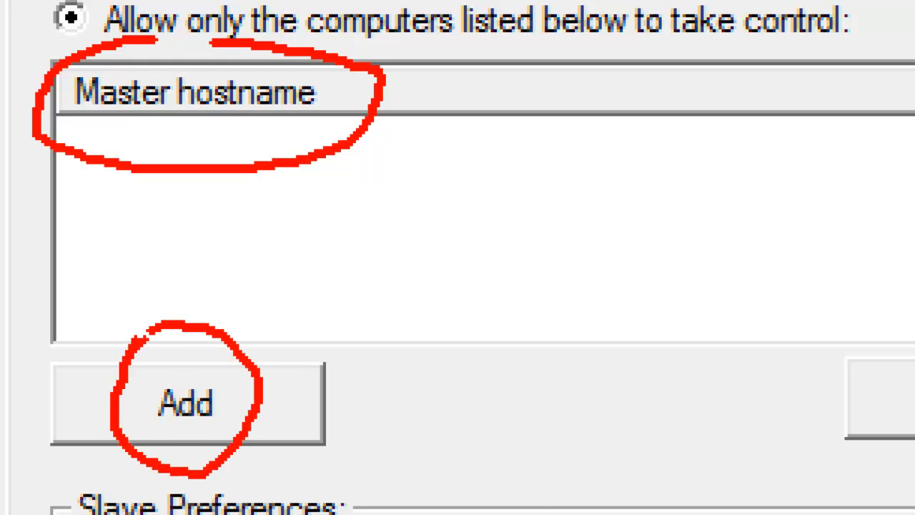
pyautogui.press('Escape')
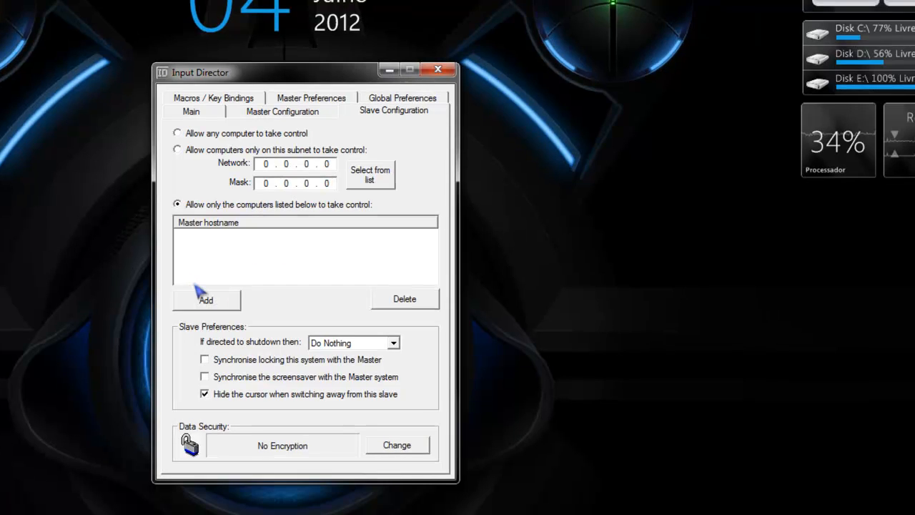
# Start adding a master hostname beginning with 192.168.1. and move the Enter Hostname dialog below the hostname list.
pyautogui.click(203, 297)
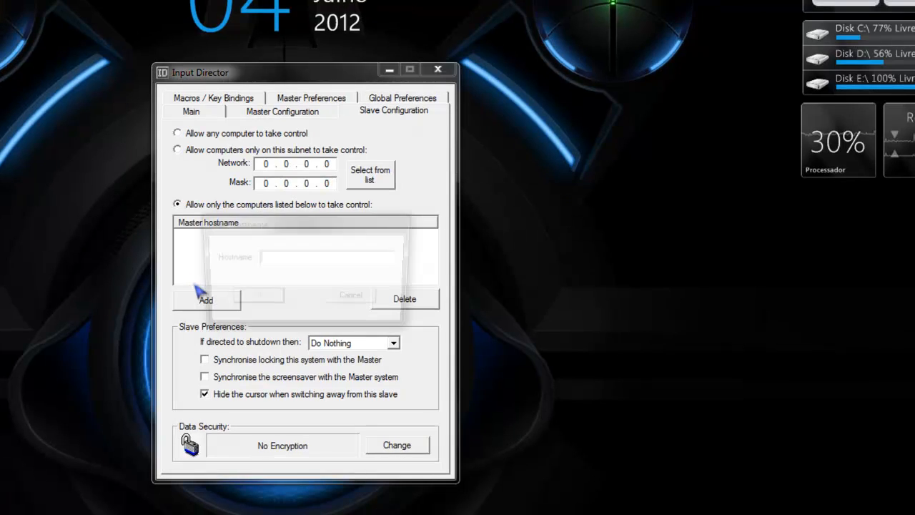
pyautogui.write('192.168.1.')
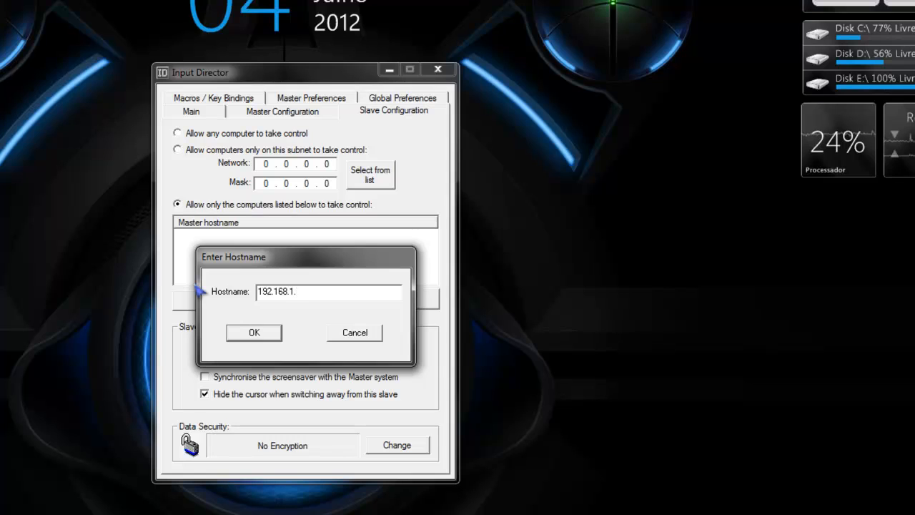
pyautogui.moveTo(308, 257); pyautogui.dragTo(302, 320)
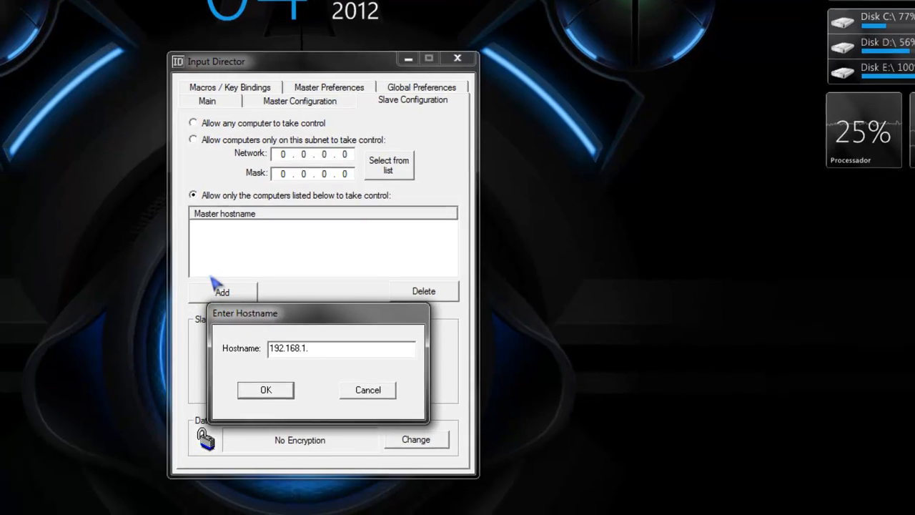
pyautogui.moveTo(353, 265); pyautogui.dragTo(354, 294)
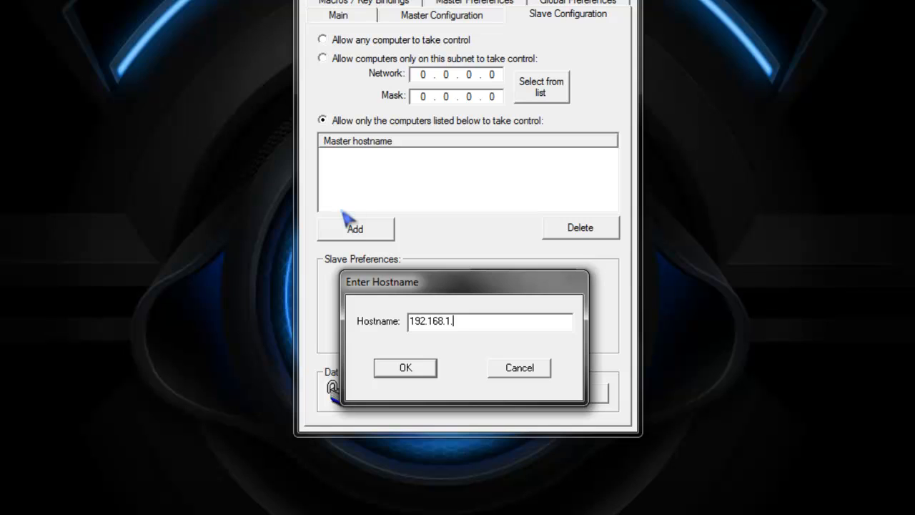
pyautogui.moveTo(354, 286); pyautogui.dragTo(355, 249)
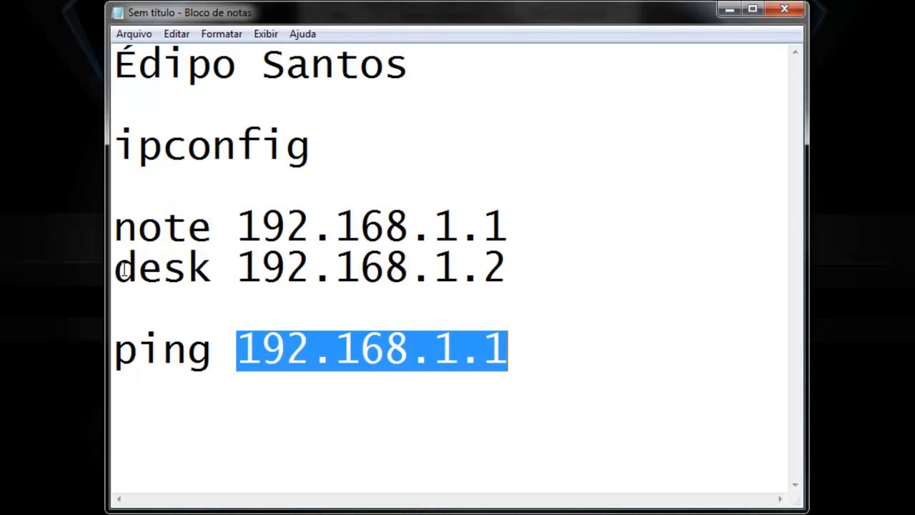
# Switch to the Notepad note, highlight the desk 192.168.1.2 line and move the note's window lower over Input Director.
pyautogui.moveTo(121, 269); pyautogui.dragTo(541, 278)
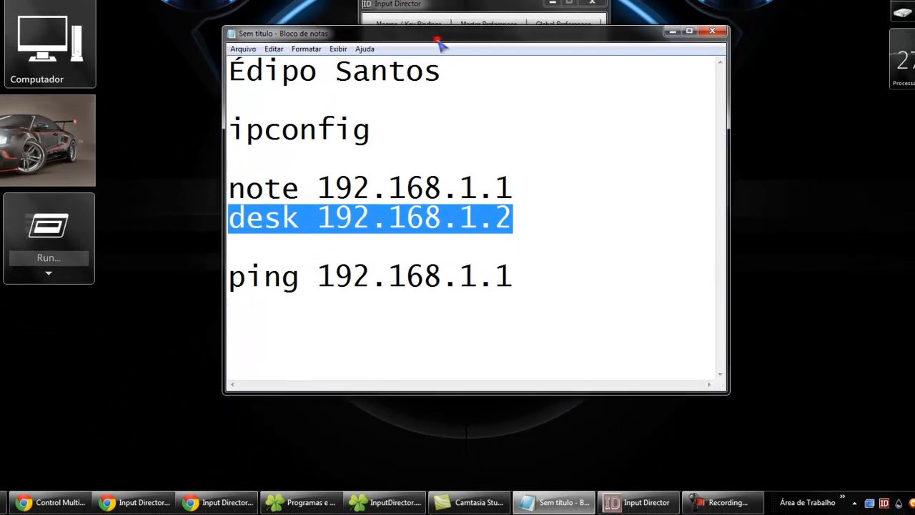
pyautogui.moveTo(411, 10); pyautogui.dragTo(436, 206)
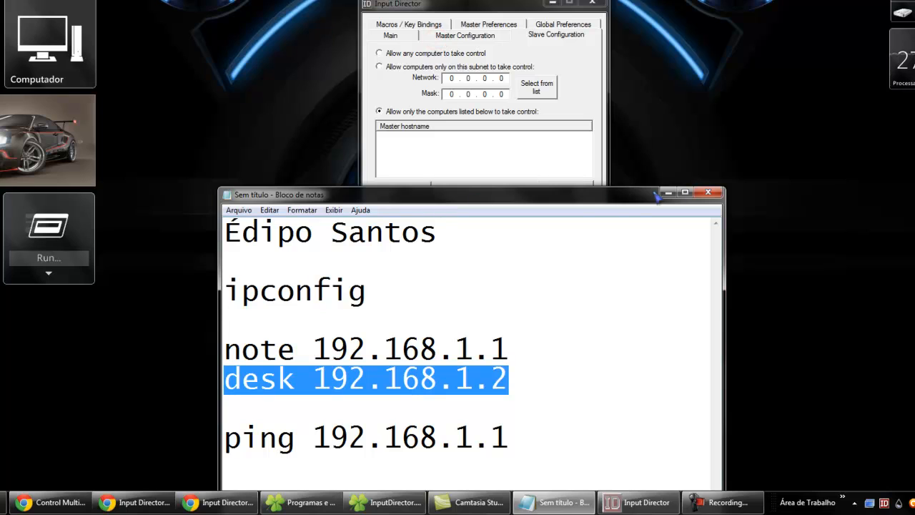
pyautogui.moveTo(618, 187); pyautogui.dragTo(622, 64)
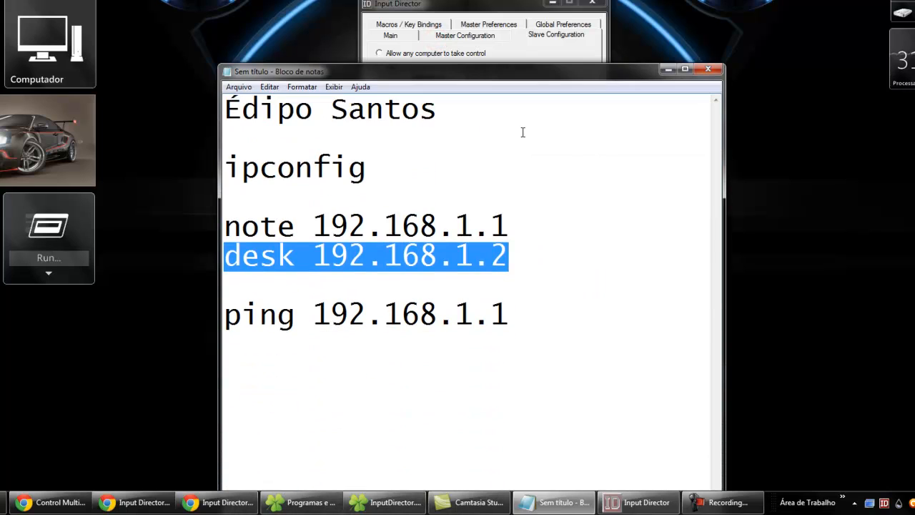
# Highlight the desk line in the note, minimize it, try to add 192.168.1.2 as a master hostname, and cancel the hostname entry.
pyautogui.click(251, 259)
pyautogui.moveTo(225, 256); pyautogui.dragTo(531, 271)
pyautogui.click(668, 69)
pyautogui.write('2.168.1.2')
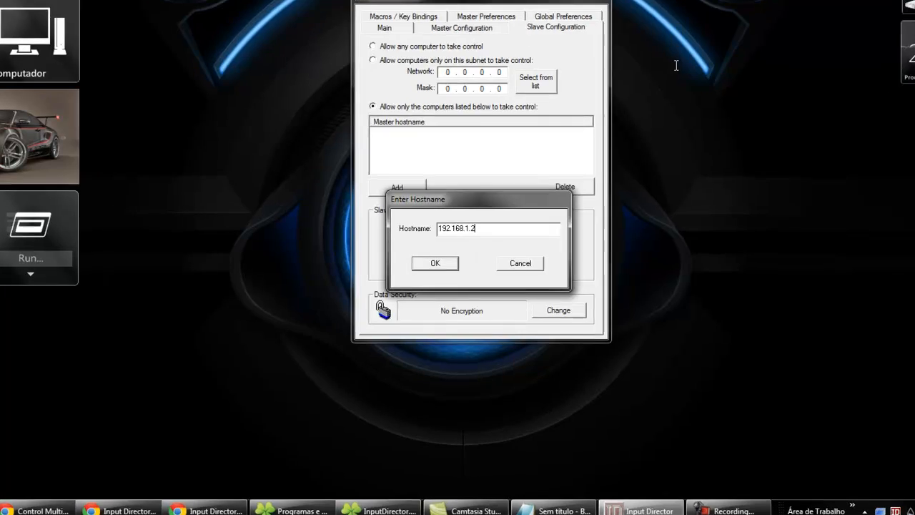
pyautogui.press('Return')
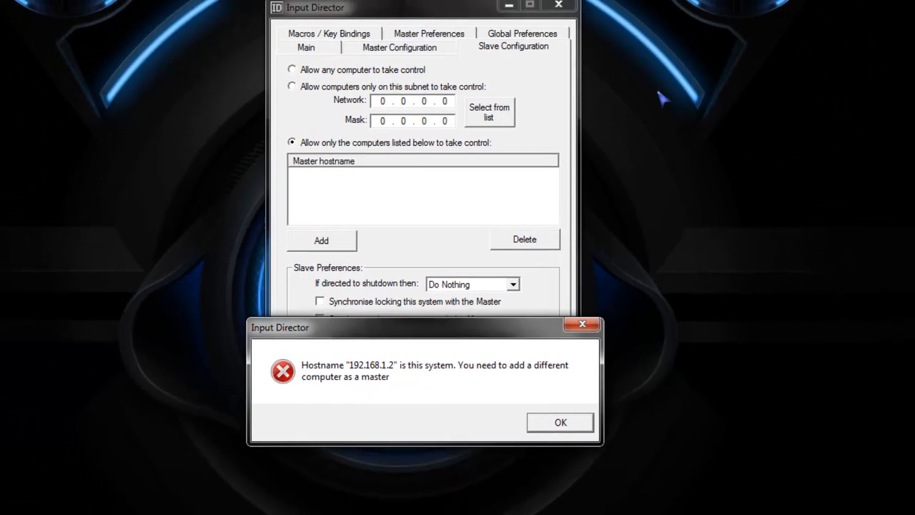
pyautogui.moveTo(415, 328); pyautogui.dragTo(401, 195)
pyautogui.press('Return')
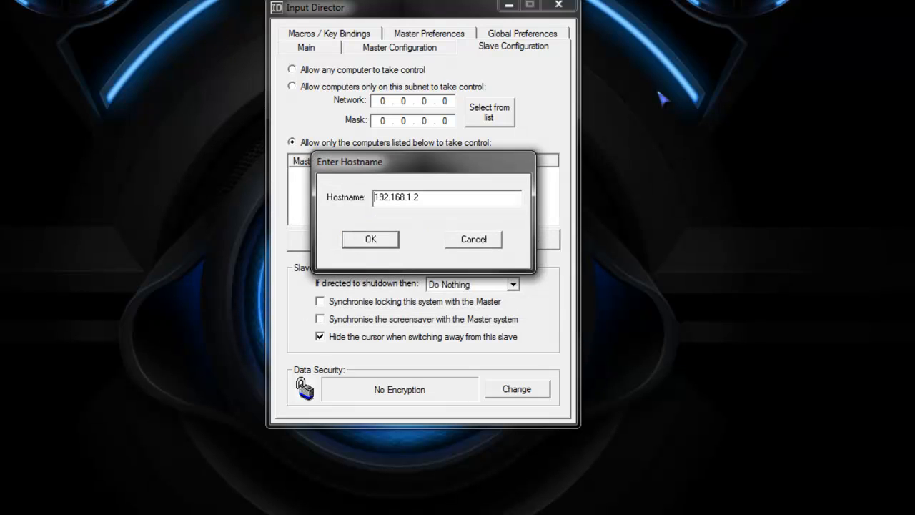
pyautogui.click(473, 239)
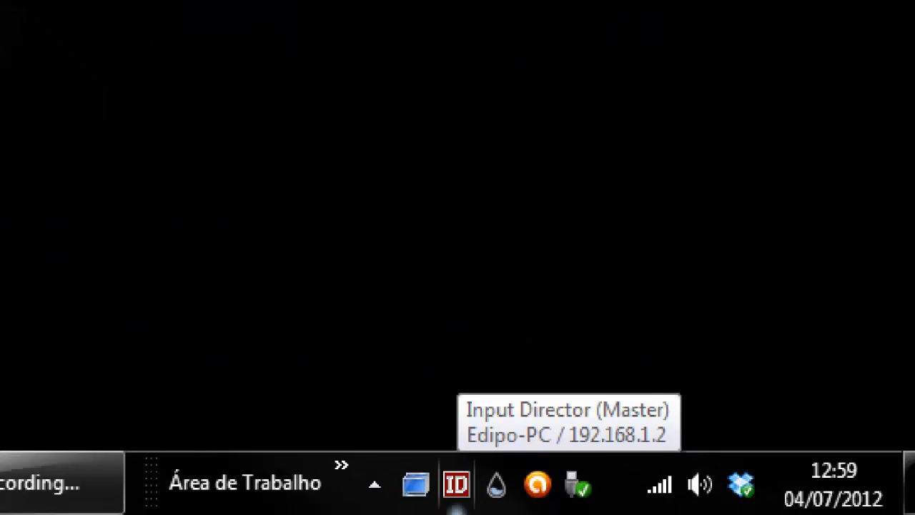
# Bring up Input Director from its notification area icon, show the Master Configuration settings and reposition the window on the desktop.
pyautogui.doubleClick(456, 501)
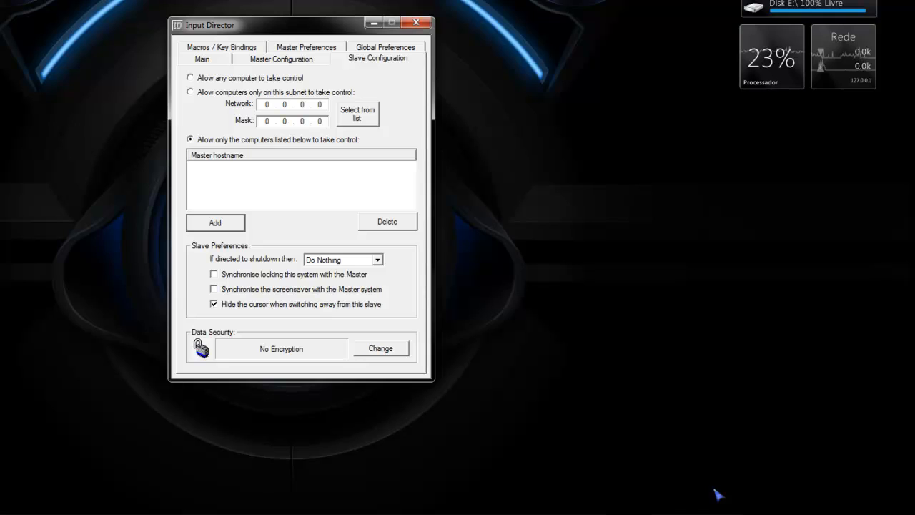
pyautogui.moveTo(286, 25)
pyautogui.mouseDown()
pyautogui.moveTo(233, 8)
pyautogui.moveTo(285, 7)
pyautogui.mouseUp()
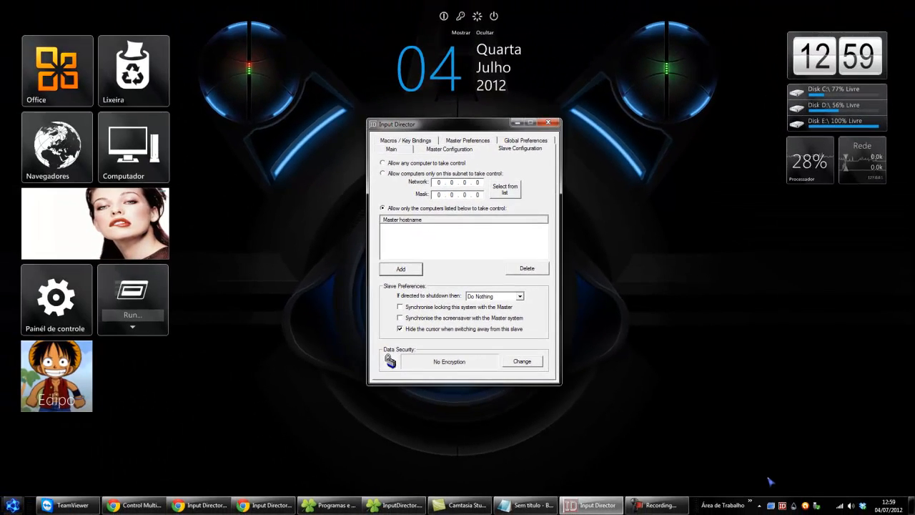
pyautogui.click(449, 149)
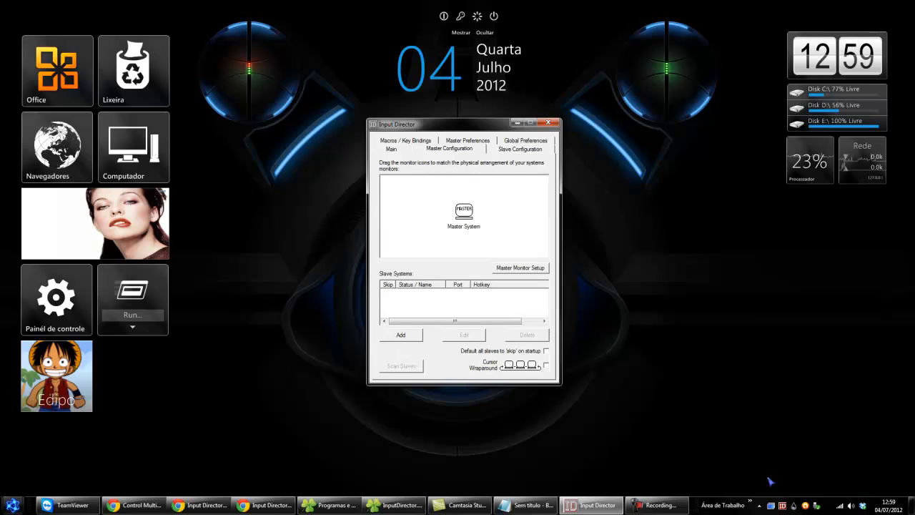
pyautogui.moveTo(457, 124); pyautogui.dragTo(459, 138)
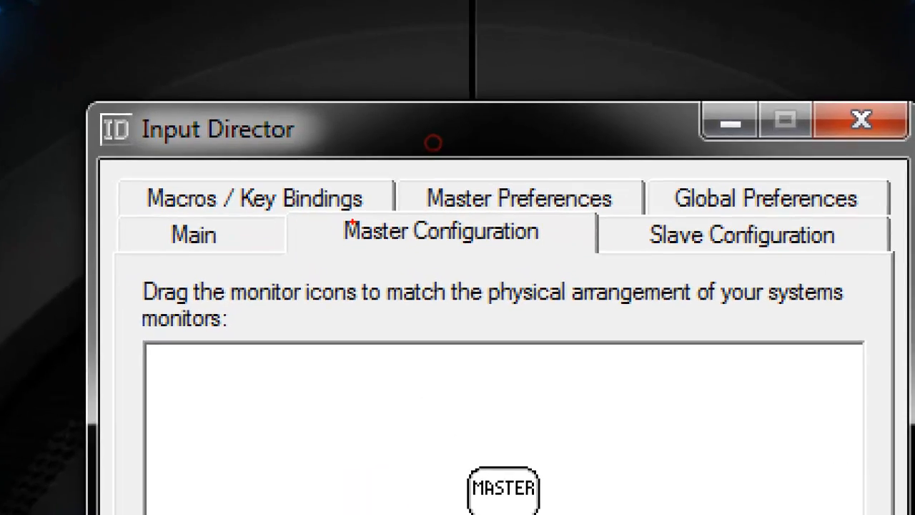
pyautogui.moveTo(384, 213)
pyautogui.mouseDown()
pyautogui.moveTo(344, 243)
pyautogui.moveTo(452, 283)
pyautogui.moveTo(569, 223)
pyautogui.mouseUp()
pyautogui.moveTo(537, 153); pyautogui.dragTo(291, 160)
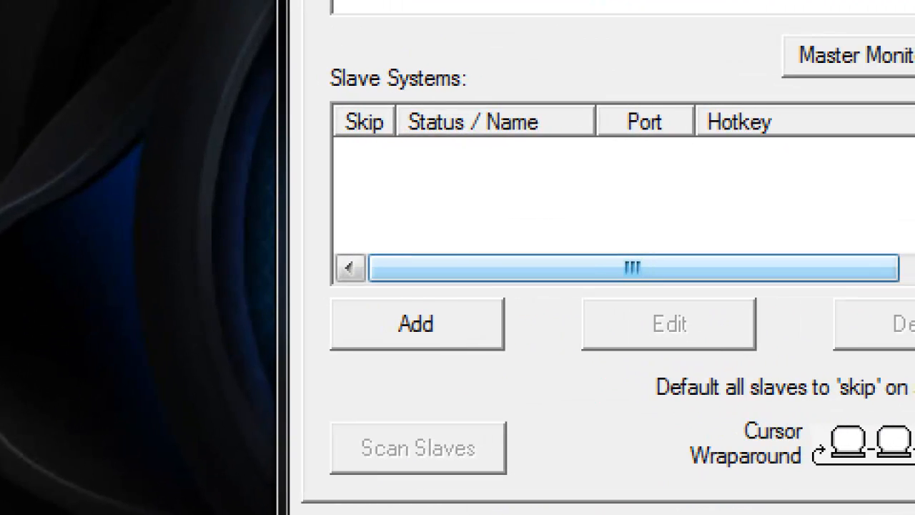
# Add a slave system with hostname 192.168.1.1 to the master configuration, keeping port 31234 and one monitor.
pyautogui.click(415, 303)
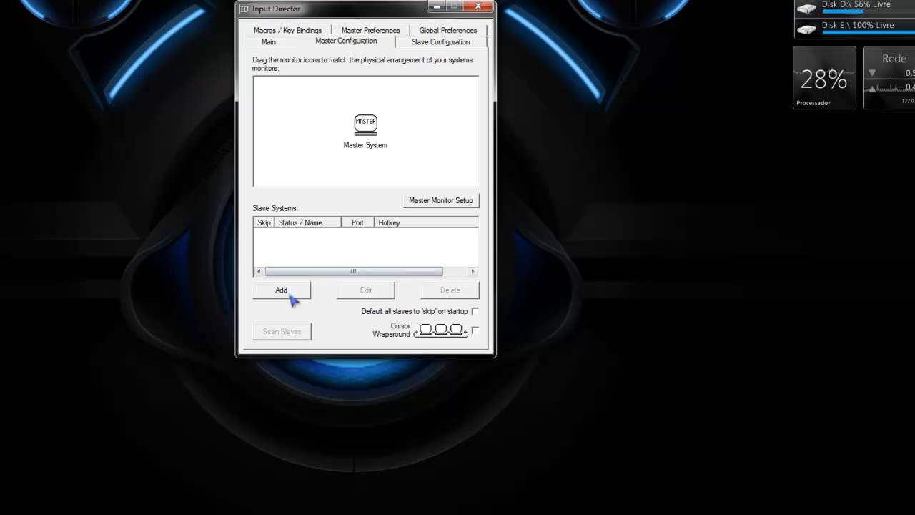
pyautogui.click(291, 297)
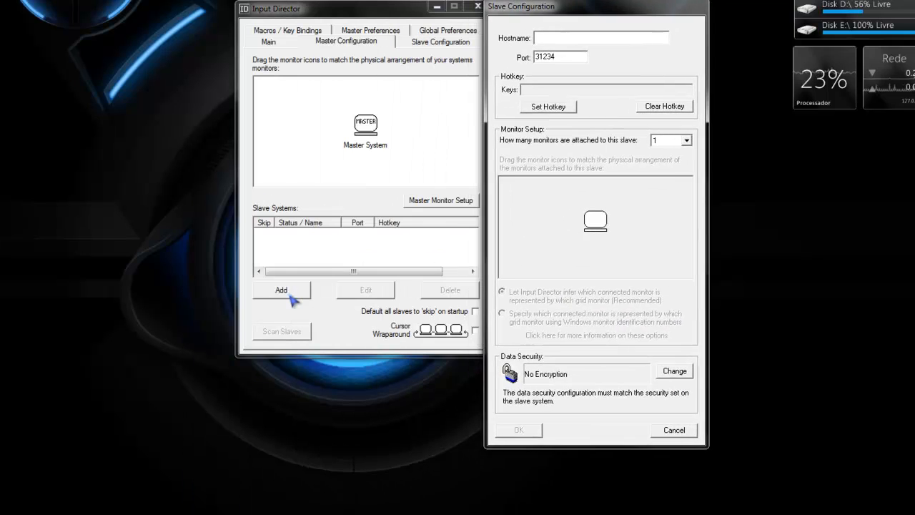
pyautogui.write('192.168.1.1')
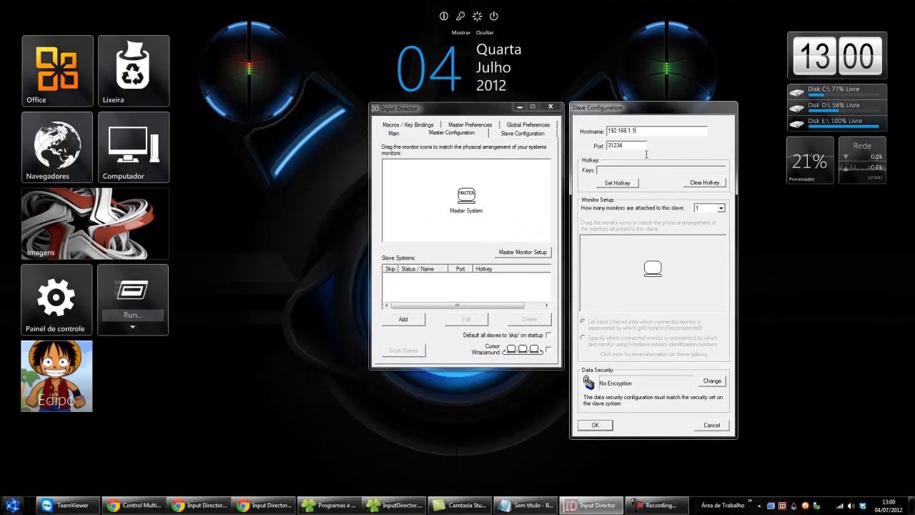
pyautogui.press('Return')
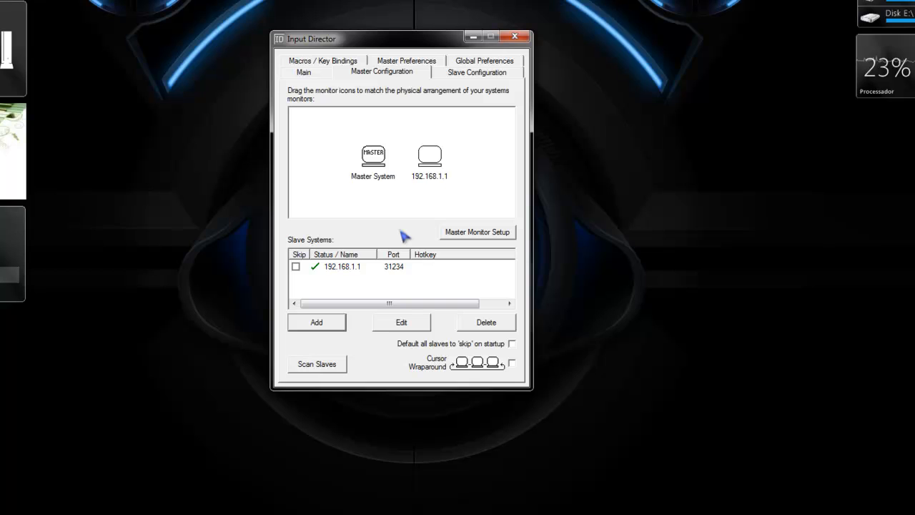
# Try to add a second slave system with hostname 192.168.1.10, moving its configuration dialog beside the slave list, and dismiss the message.
pyautogui.press('Return')
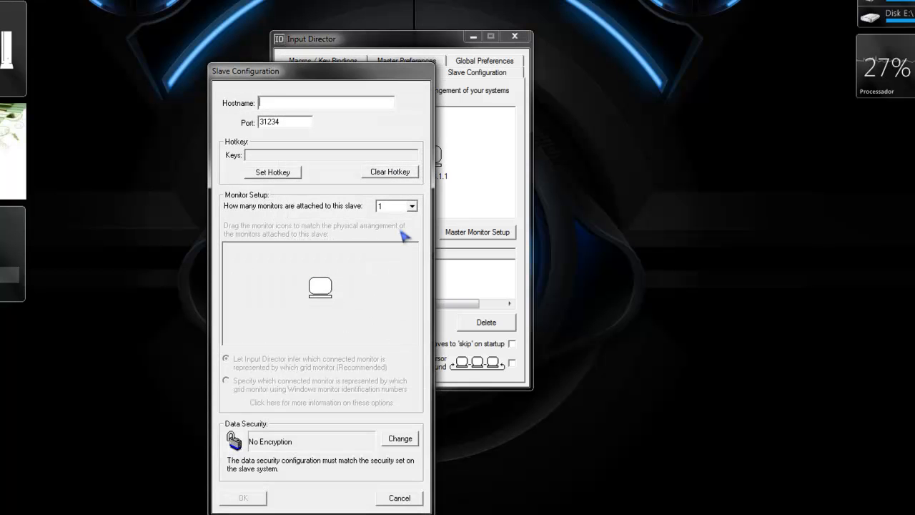
pyautogui.moveTo(322, 71)
pyautogui.mouseDown()
pyautogui.moveTo(483, 55)
pyautogui.moveTo(594, 19)
pyautogui.moveTo(580, 36)
pyautogui.mouseUp()
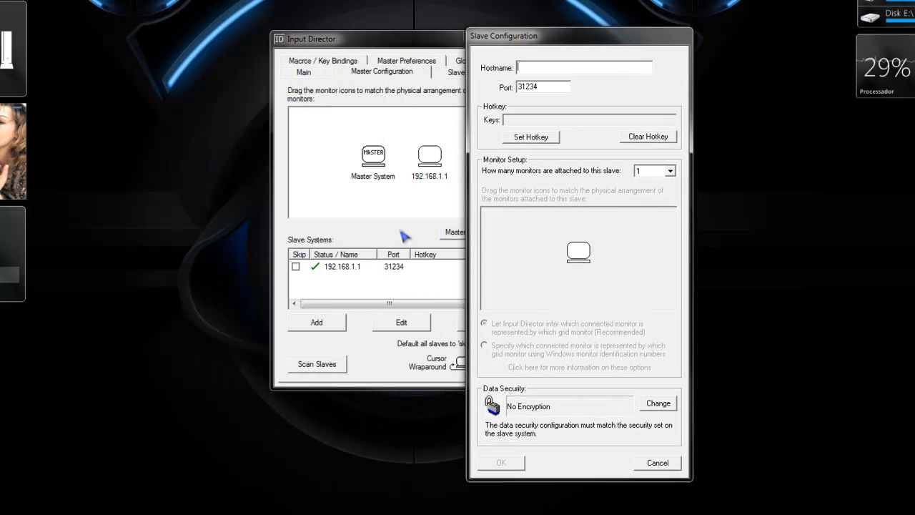
pyautogui.write('192.168.1.10')
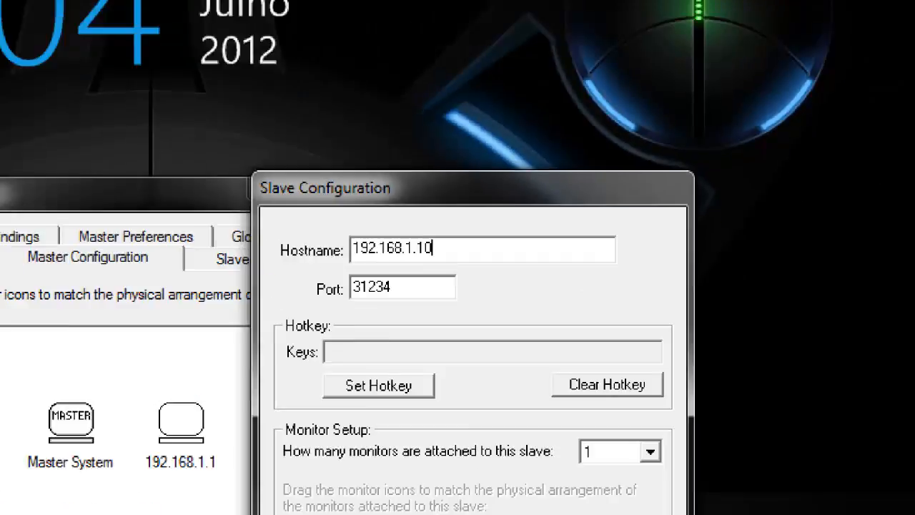
pyautogui.press('Return')
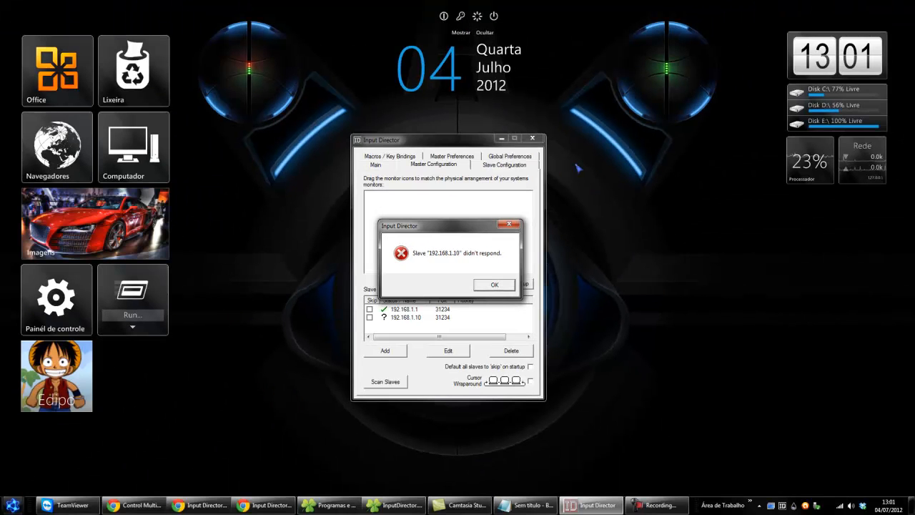
pyautogui.press('Return')
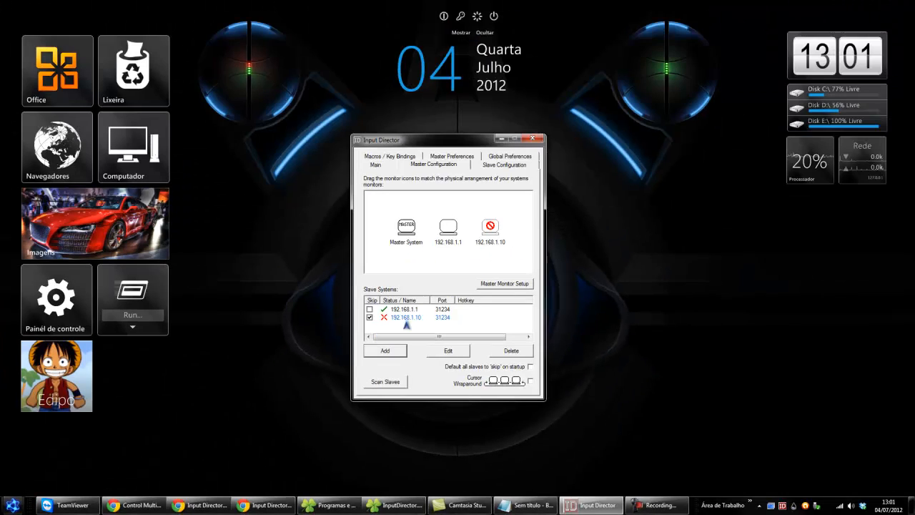
# Delete the 192.168.1.10 slave from the slave systems list and confirm the removal.
pyautogui.click(405, 318)
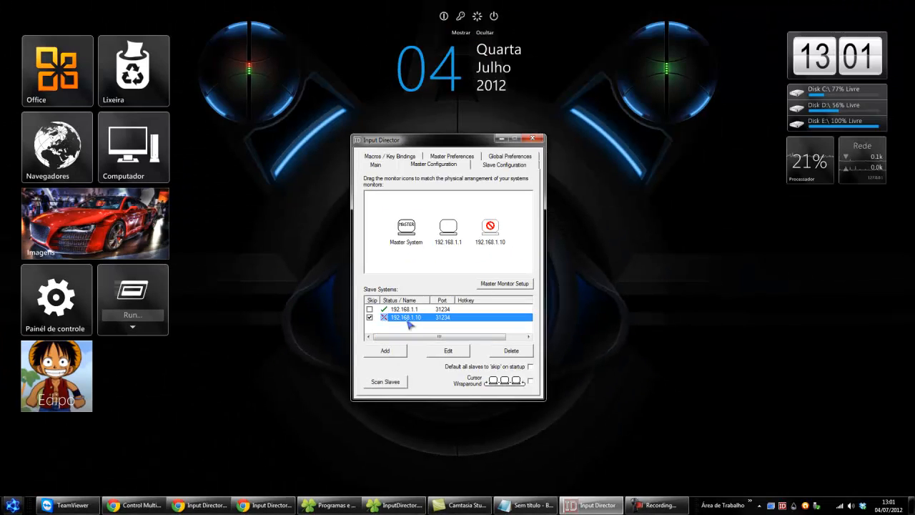
pyautogui.press('Delete')
pyautogui.press('Return')
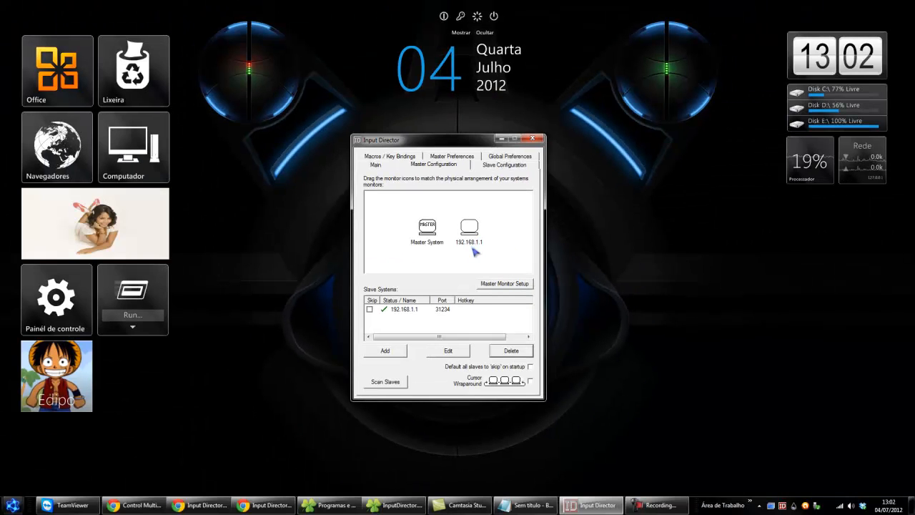
# Arrange the 192.168.1.1 monitor icon to the left of the Master System and close the Input Director window.
pyautogui.moveTo(473, 247); pyautogui.dragTo(472, 248)
pyautogui.moveTo(471, 246); pyautogui.dragTo(474, 249)
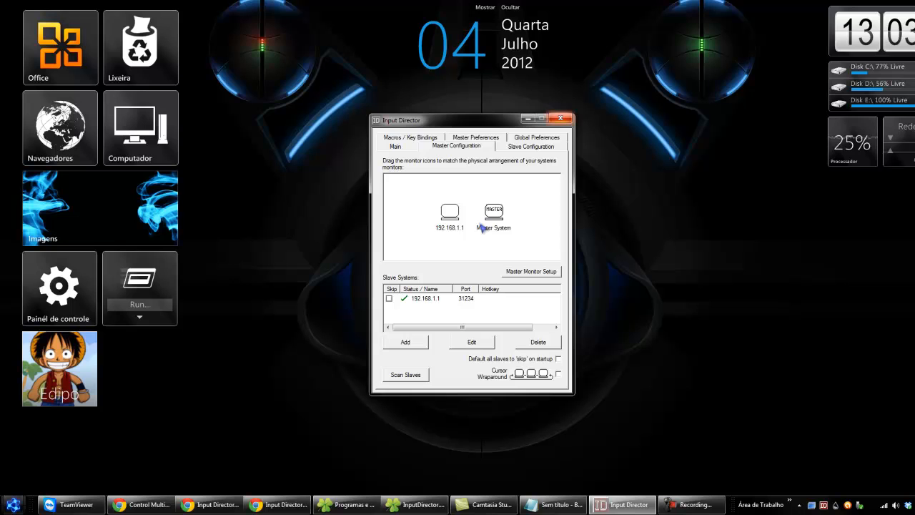
pyautogui.click(560, 119)
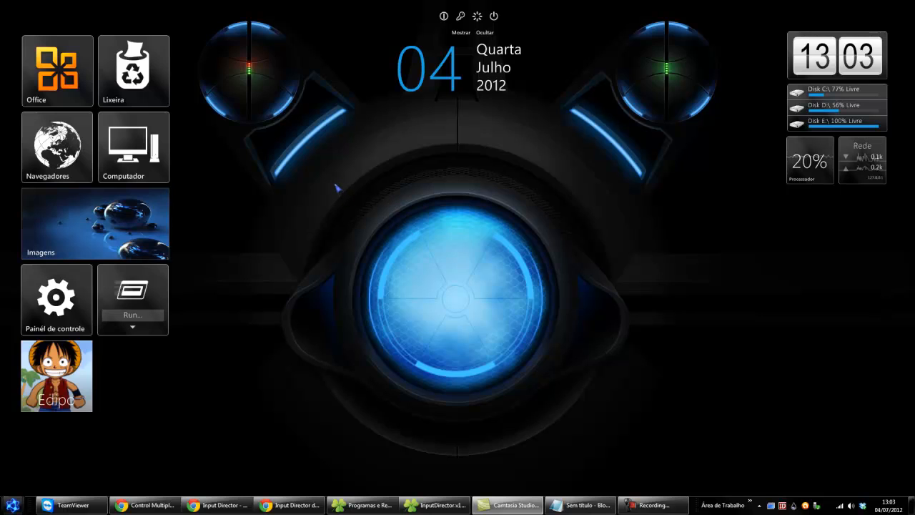
# Switch to the Chrome window with the Blog do Curso Hardware page and look through its latest posts.
pyautogui.click(217, 505)
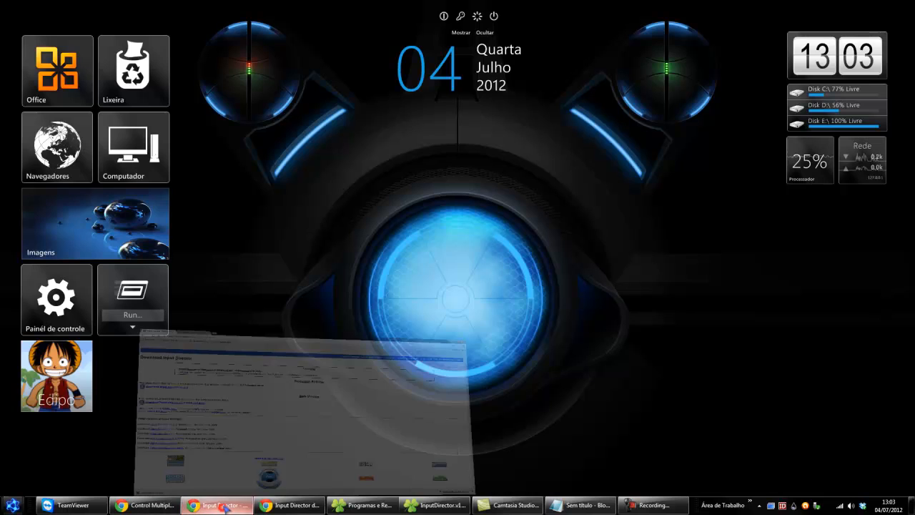
pyautogui.click(157, 6)
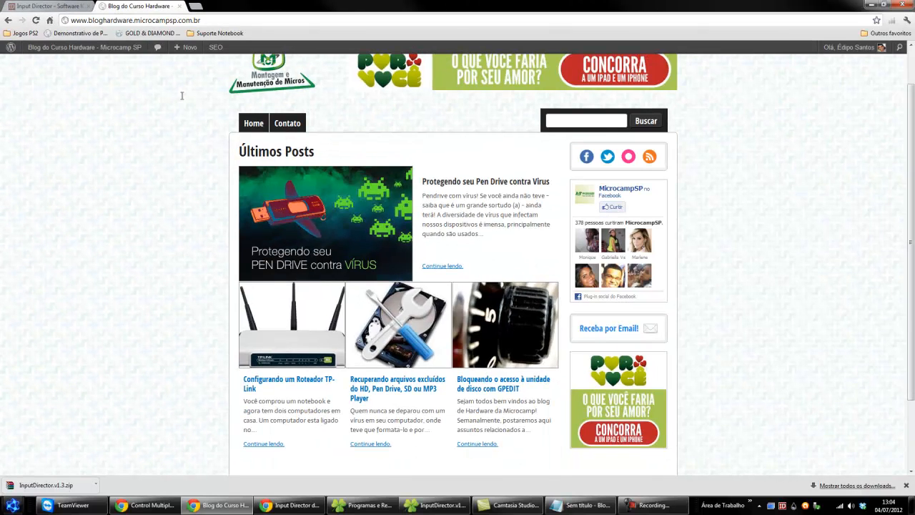
pyautogui.scroll(1, 741, 178)
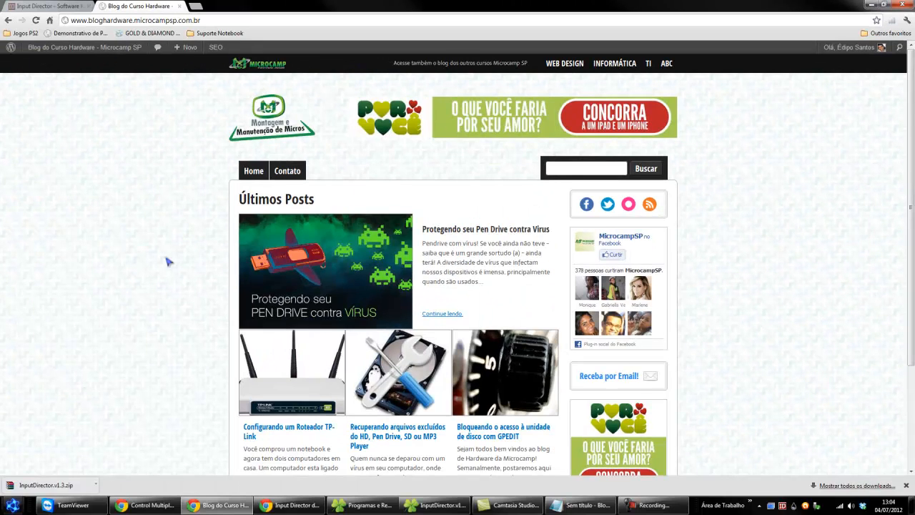
pyautogui.scroll(-3, 169, 262)
pyautogui.scroll(3, 169, 262)
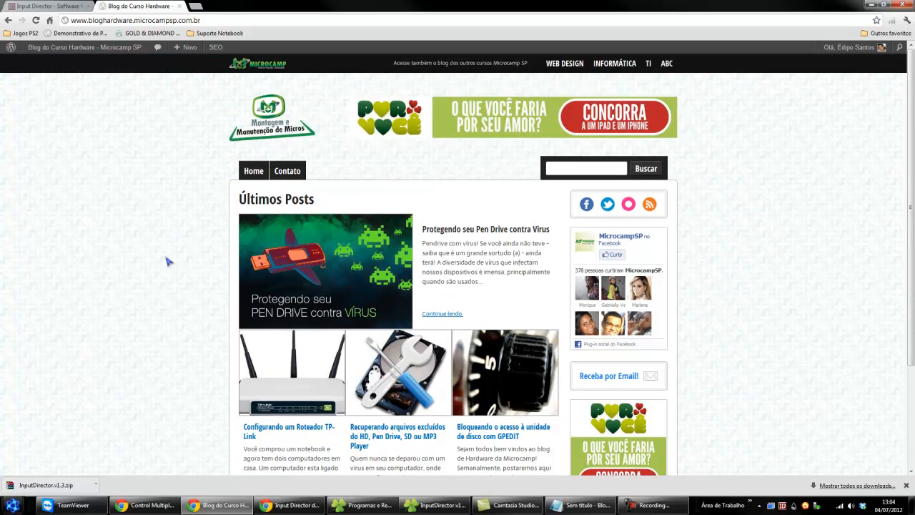